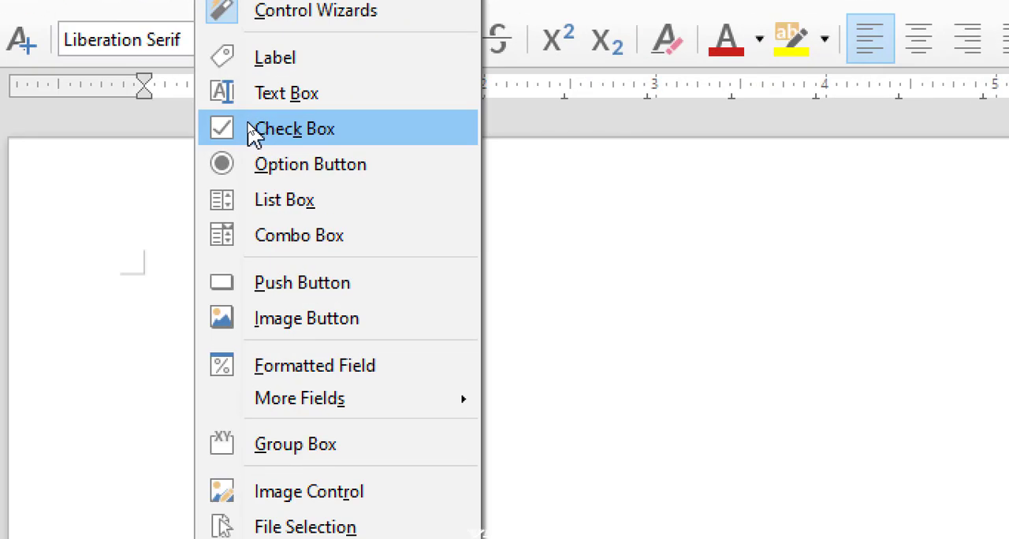
# - Insert a check box about 2.35" wide and 0.39" high near the top of the page and open its control properties
pyautogui.click(252, 134)
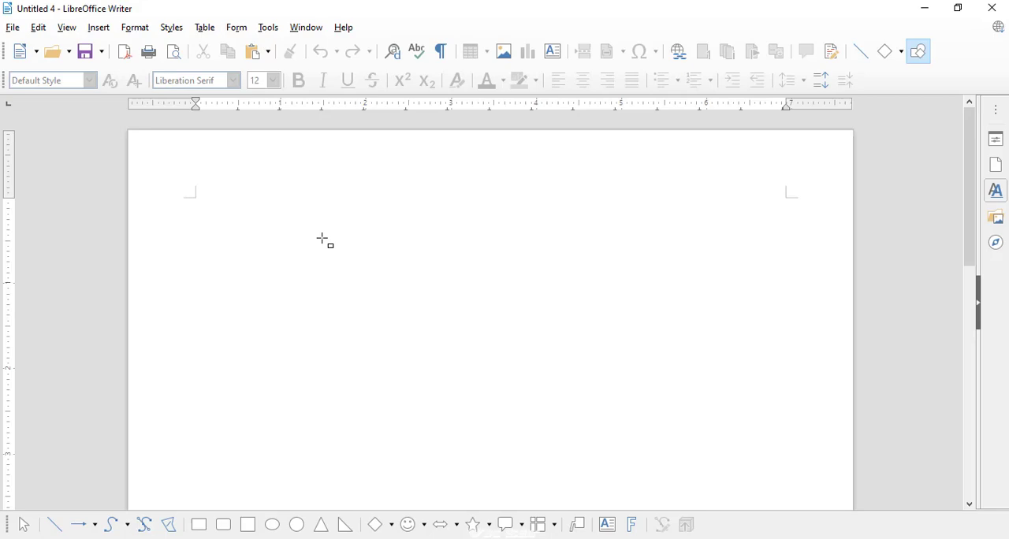
pyautogui.moveTo(300, 240); pyautogui.dragTo(502, 275)
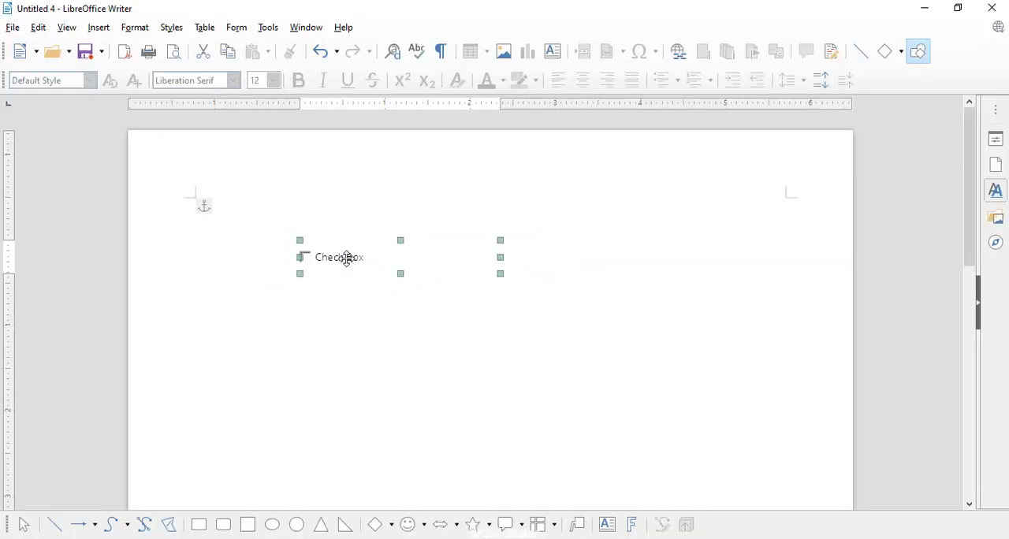
pyautogui.rightClick(348, 259)
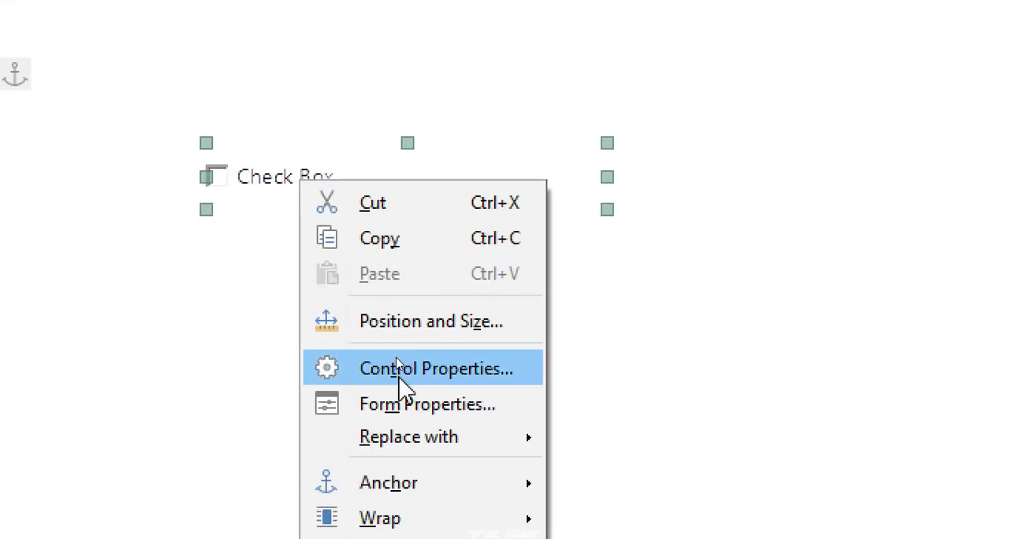
pyautogui.click(398, 356)
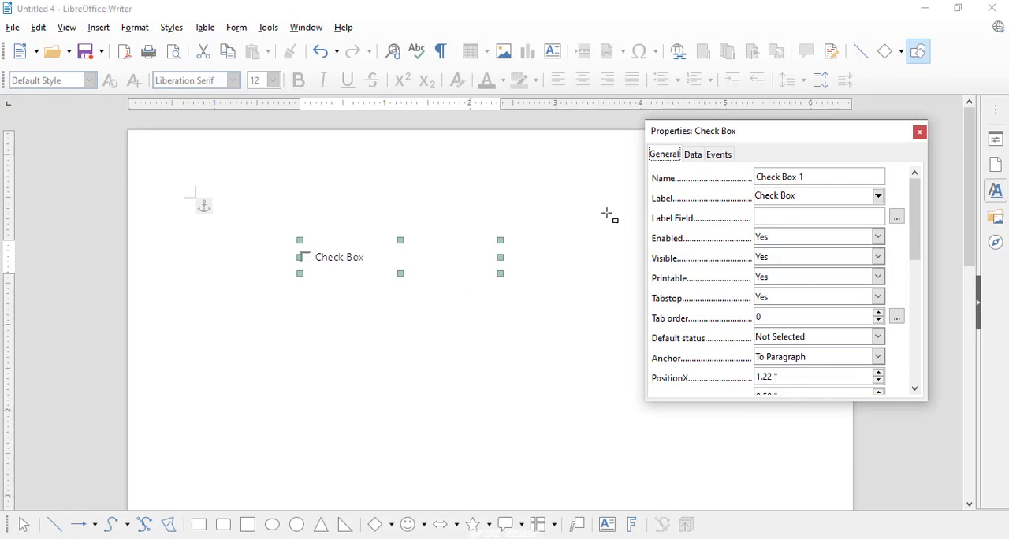
pyautogui.moveTo(735, 137); pyautogui.dragTo(690, 153)
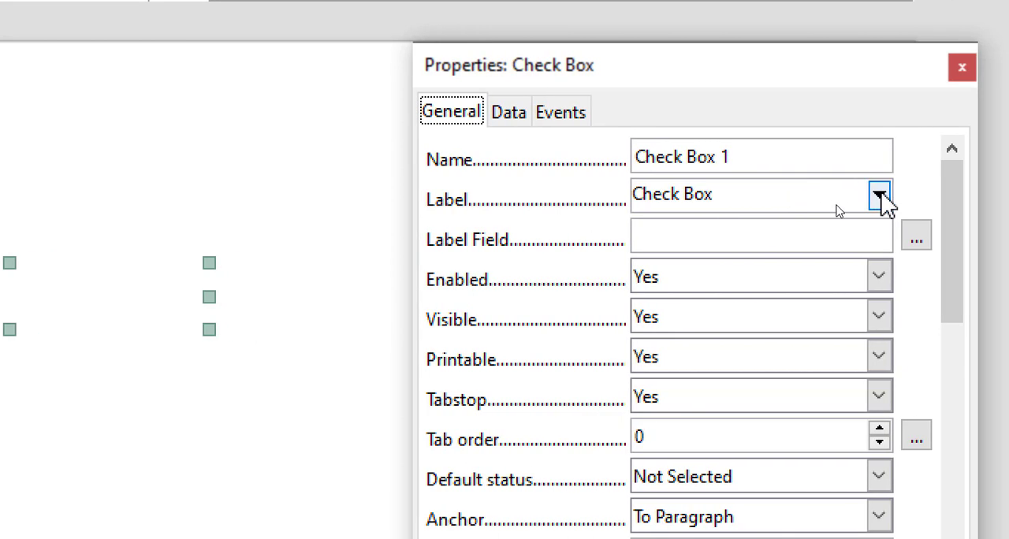
# - Set the check box's label to "Select item"
pyautogui.click(878, 195)
pyautogui.click(874, 198)
pyautogui.click(703, 194)
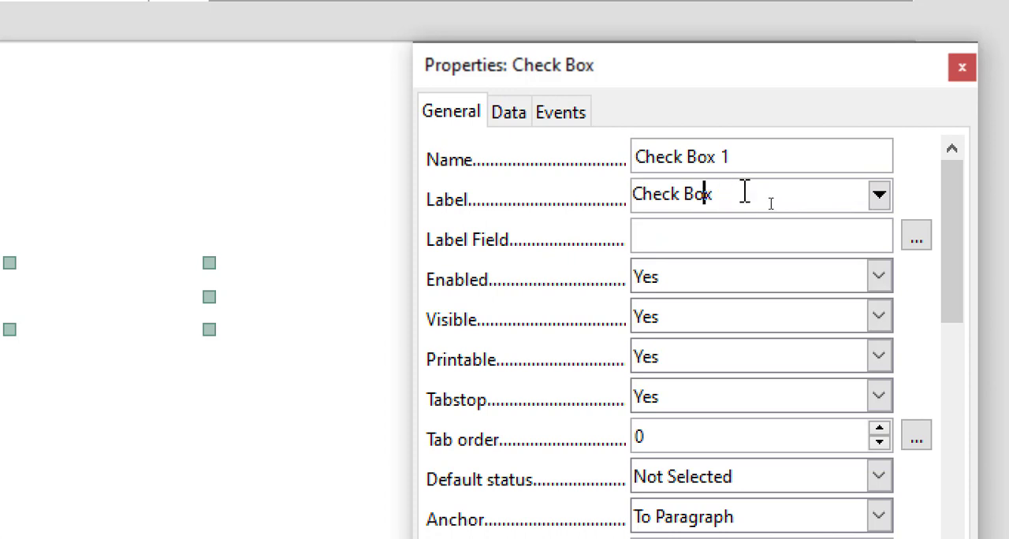
pyautogui.moveTo(744, 192); pyautogui.dragTo(644, 193)
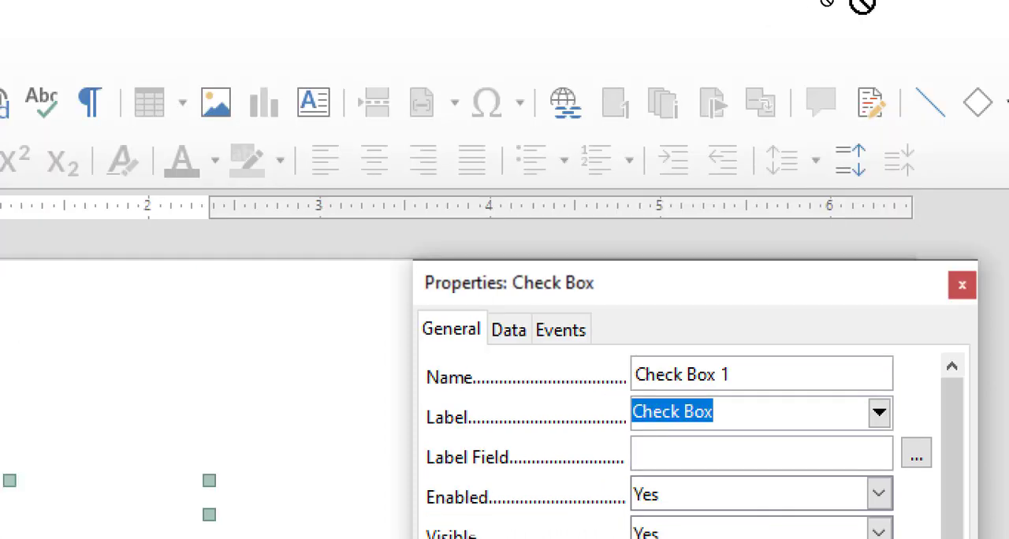
pyautogui.write('Se')
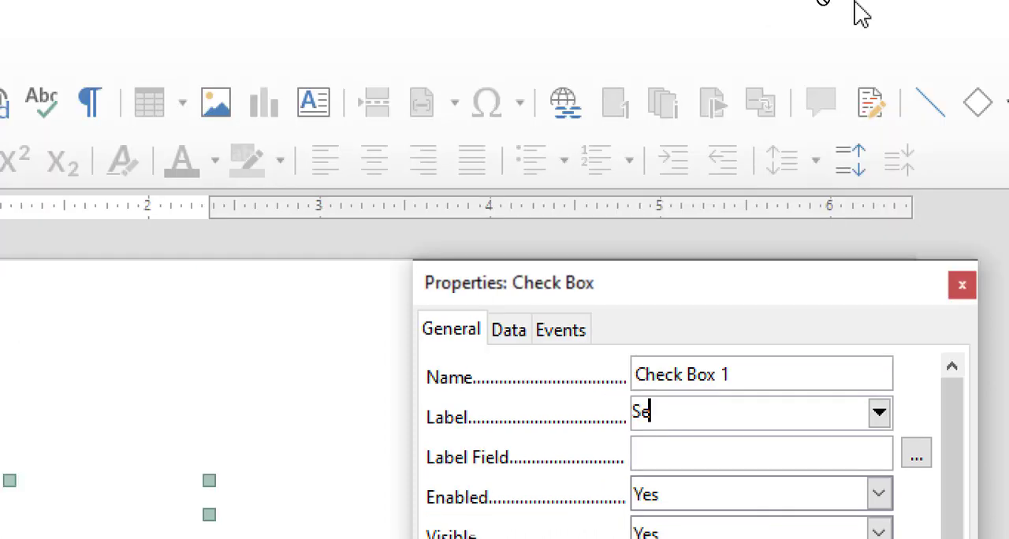
pyautogui.write('lect item')
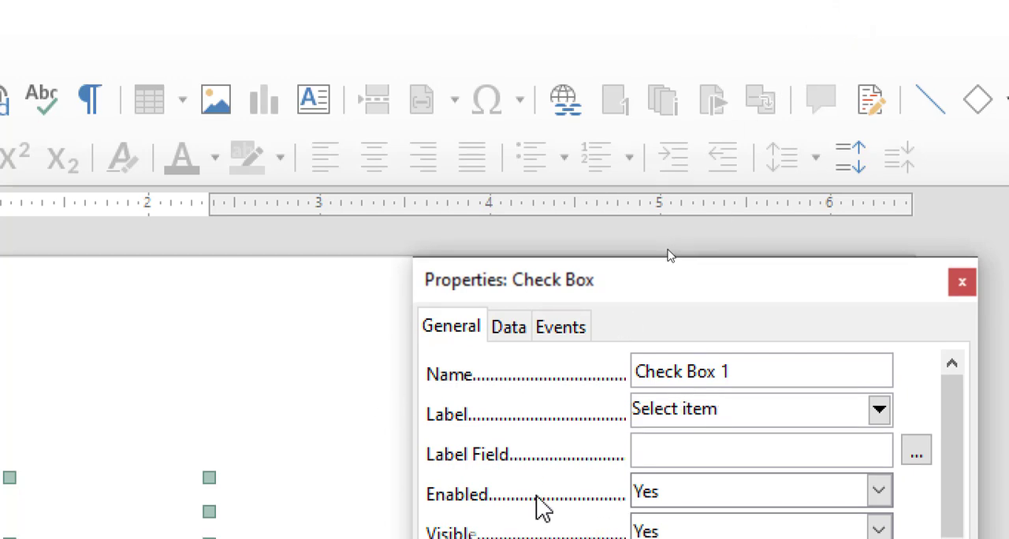
pyautogui.click(684, 444)
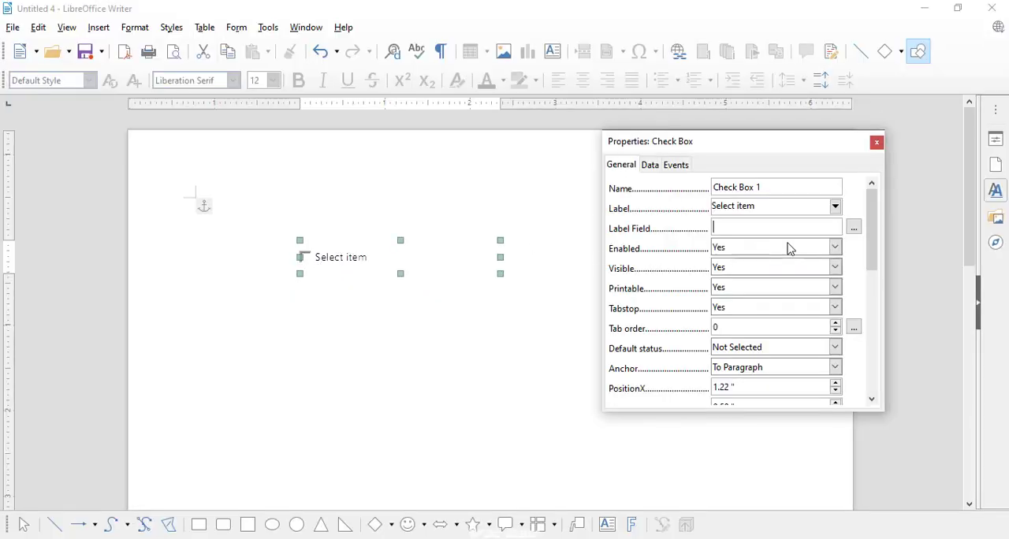
# - Format the check box's label font as red, bold and 13 pt
pyautogui.moveTo(879, 242); pyautogui.dragTo(883, 294)
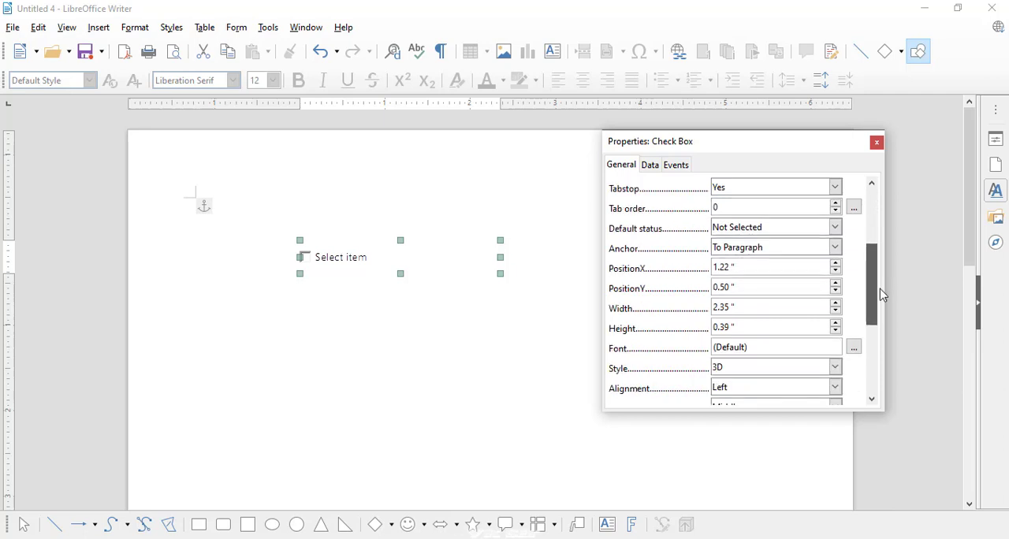
pyautogui.click(855, 348)
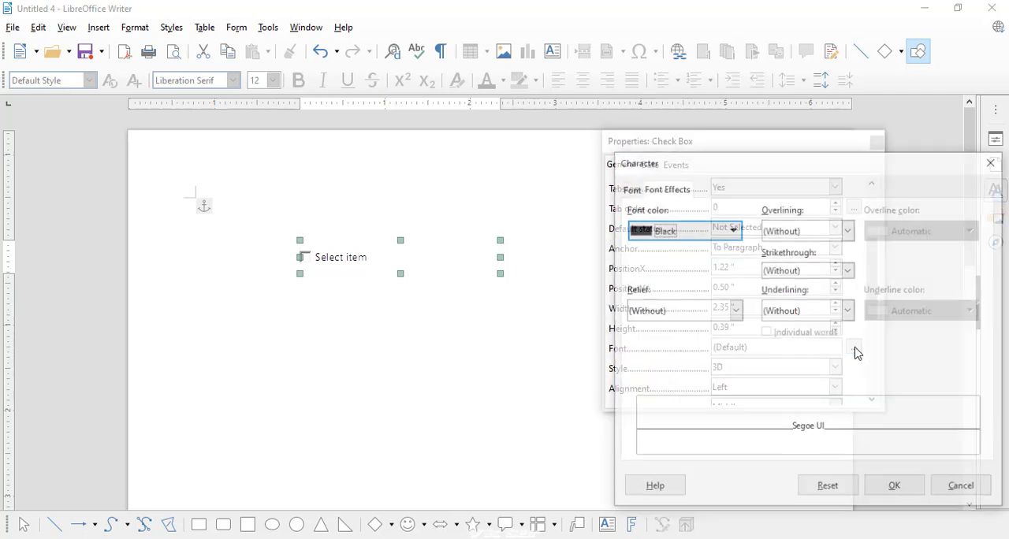
pyautogui.click(671, 230)
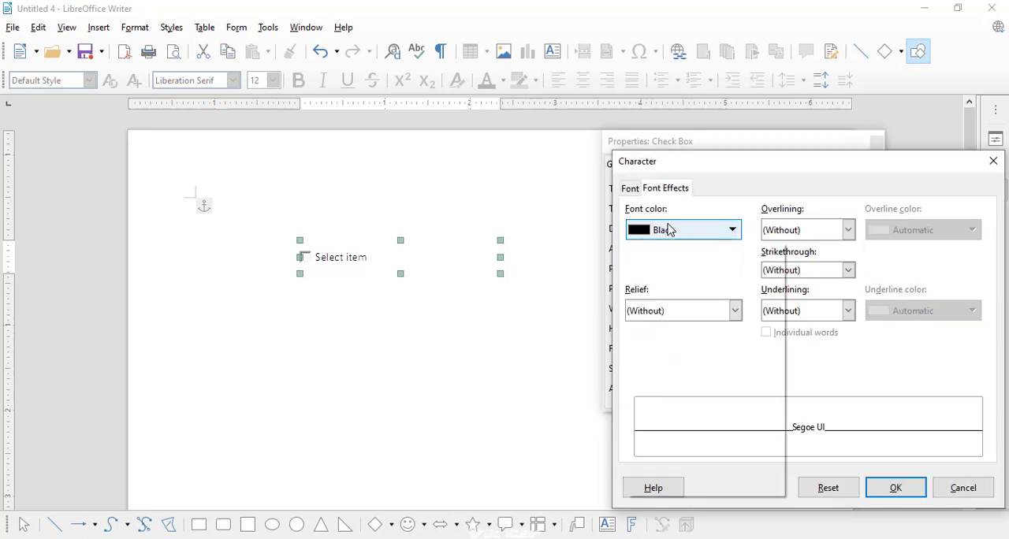
pyautogui.click(687, 313)
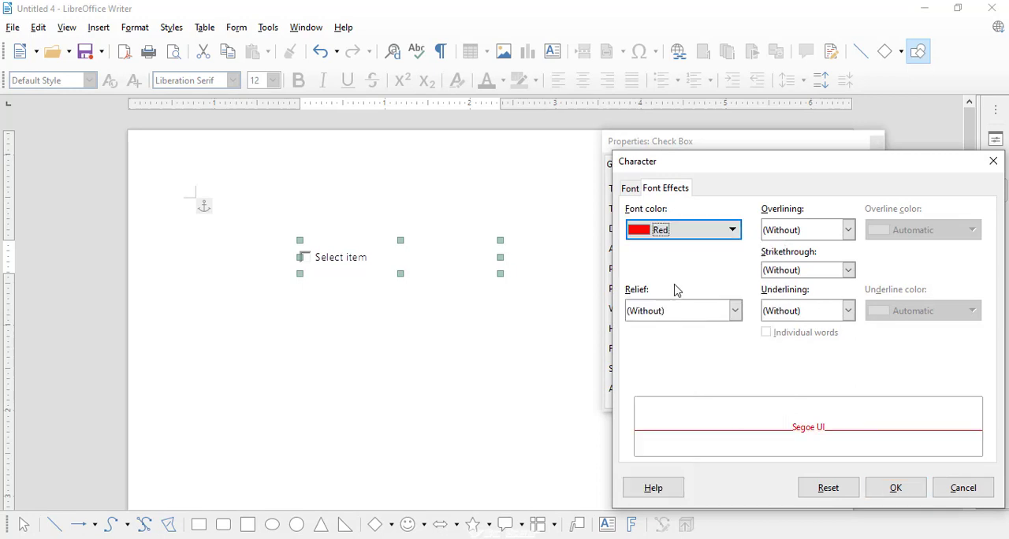
pyautogui.click(630, 188)
pyautogui.click(890, 258)
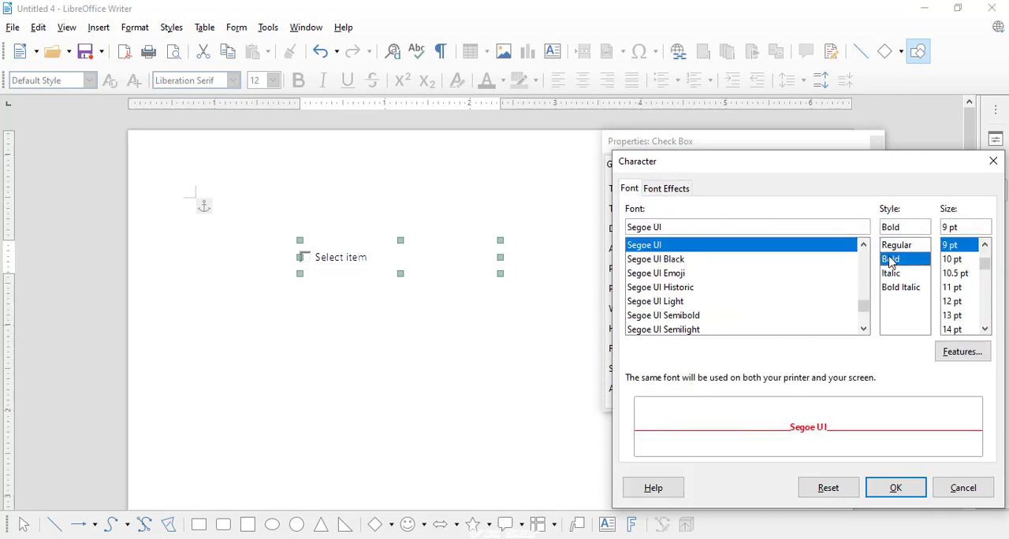
pyautogui.click(952, 315)
pyautogui.click(897, 488)
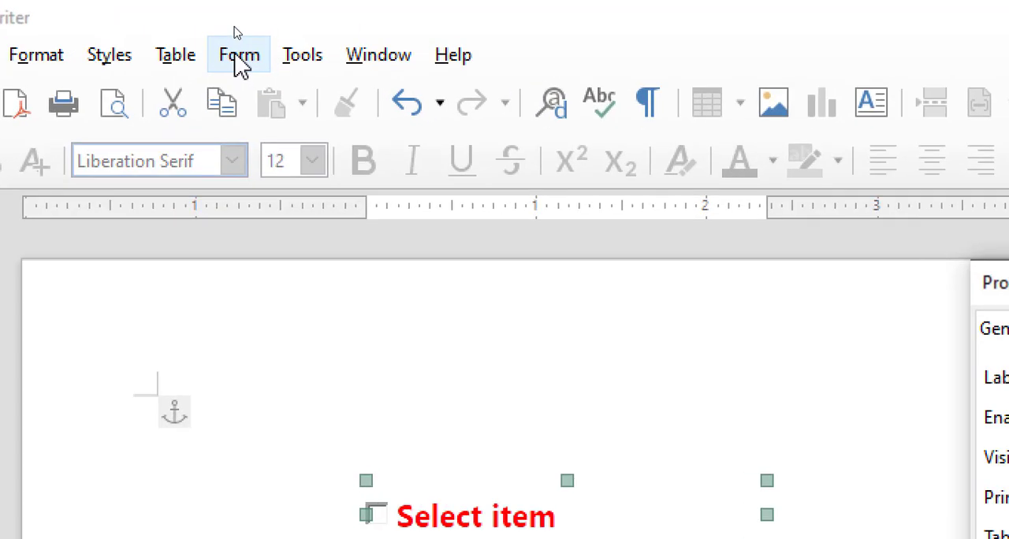
# - Turn off design mode and tick the "Select item" check box to test it
pyautogui.click(236, 31)
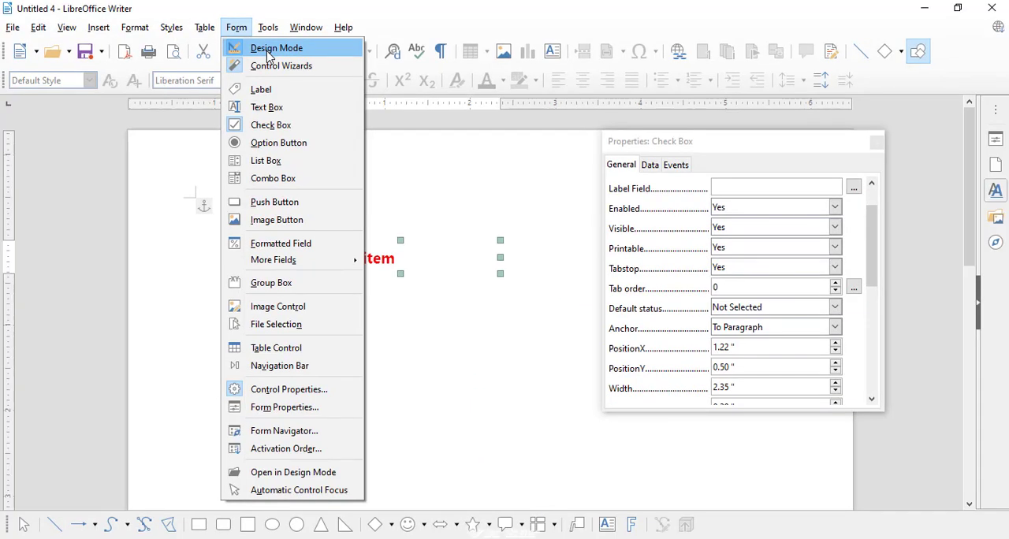
pyautogui.click(268, 52)
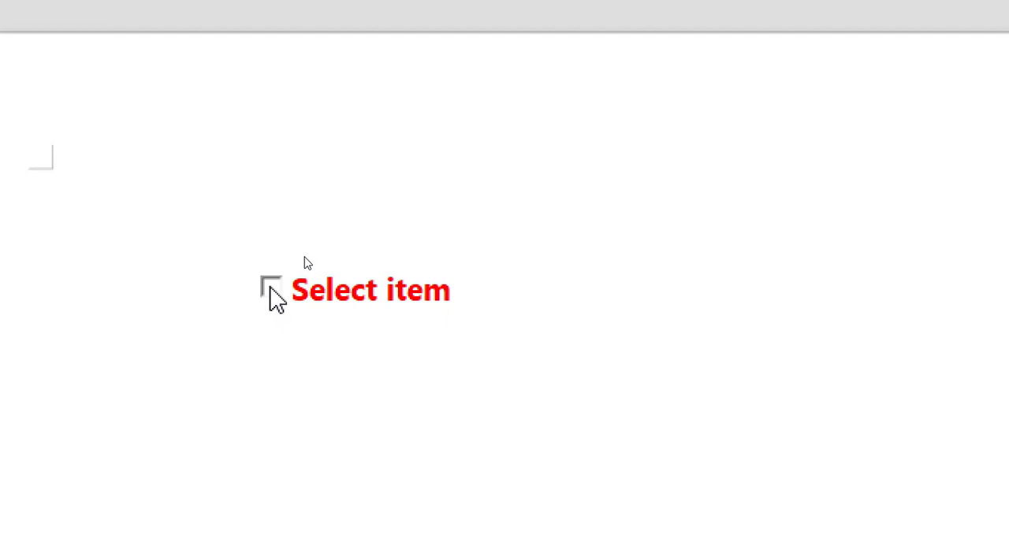
pyautogui.click(271, 288)
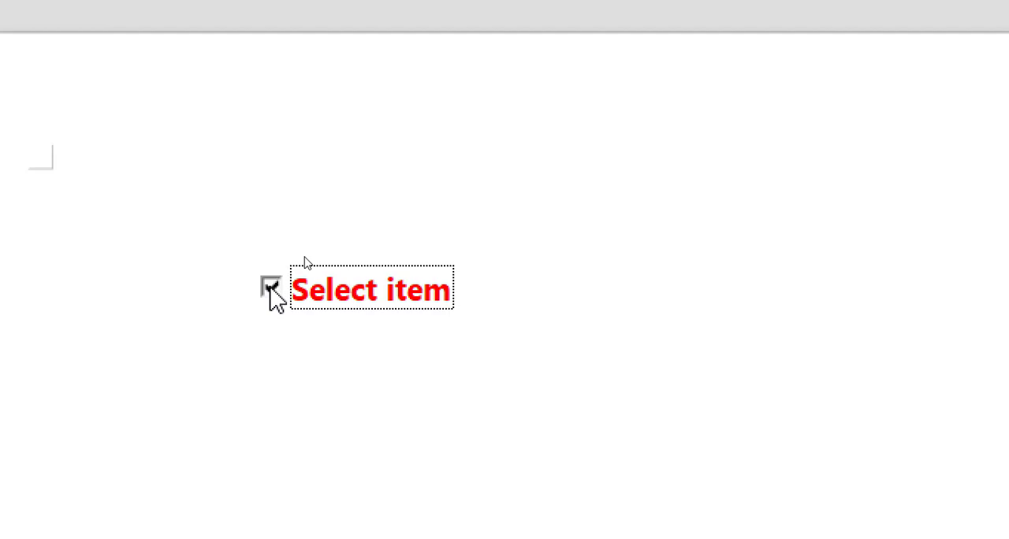
pyautogui.click(374, 434)
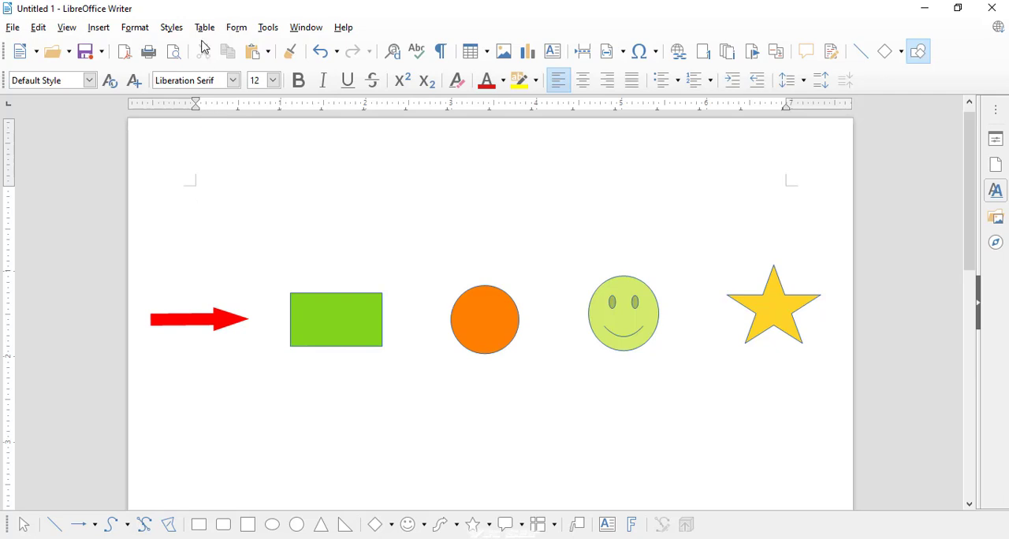
# - In the document with the shapes, draw one check box below each of the arrow, rectangle, circle, smiley and star
pyautogui.click(235, 30)
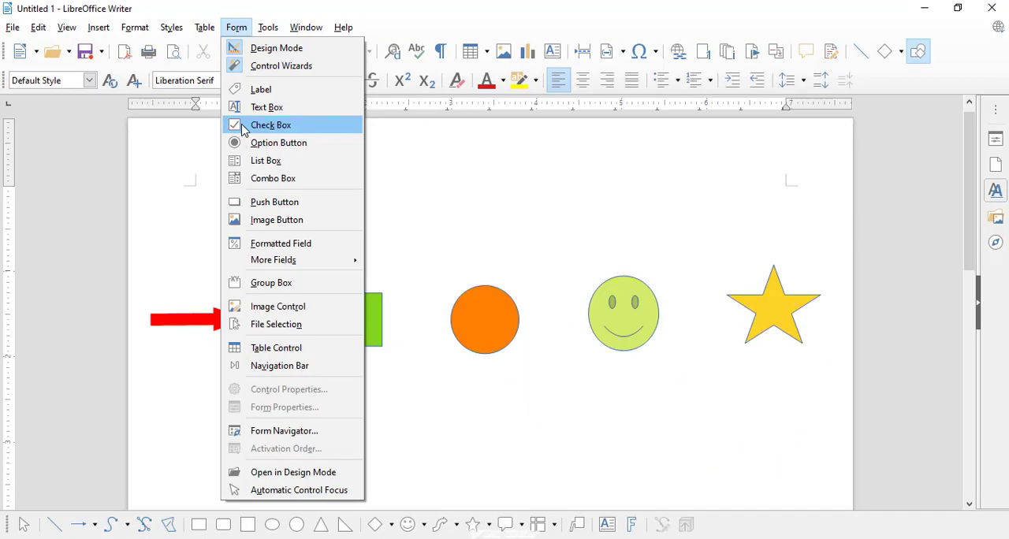
pyautogui.click(242, 125)
pyautogui.moveTo(149, 380); pyautogui.dragTo(239, 400)
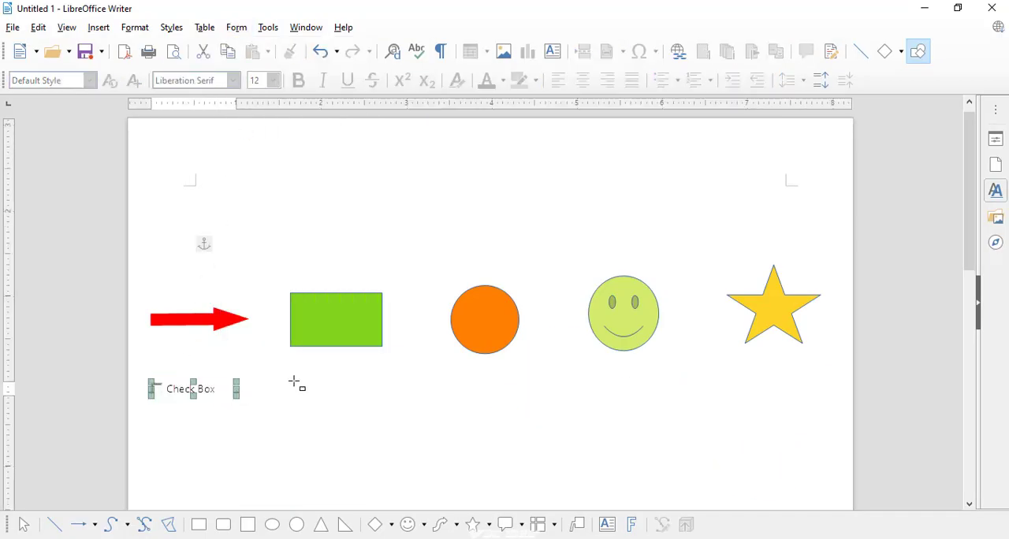
pyautogui.moveTo(293, 381); pyautogui.dragTo(388, 399)
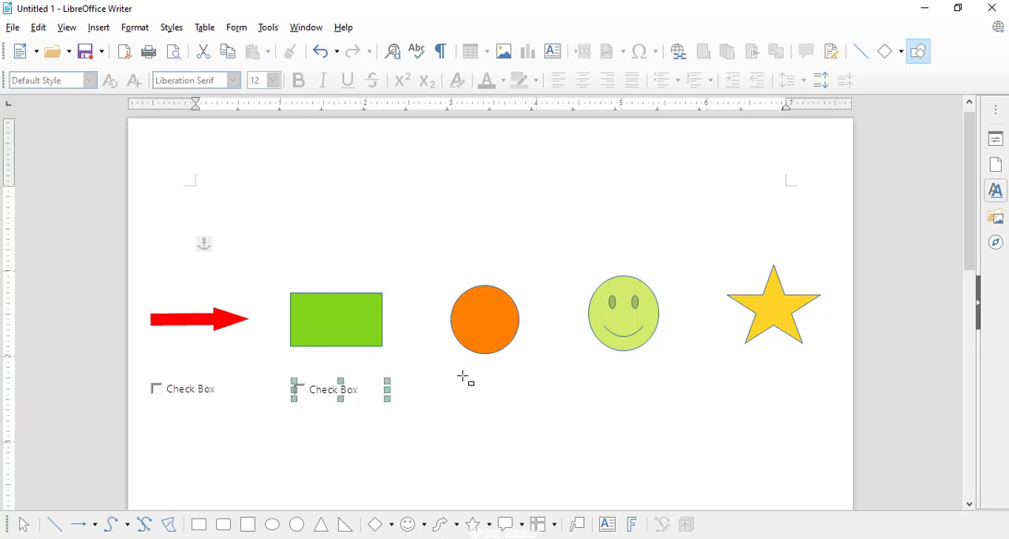
pyautogui.moveTo(462, 376); pyautogui.dragTo(701, 404)
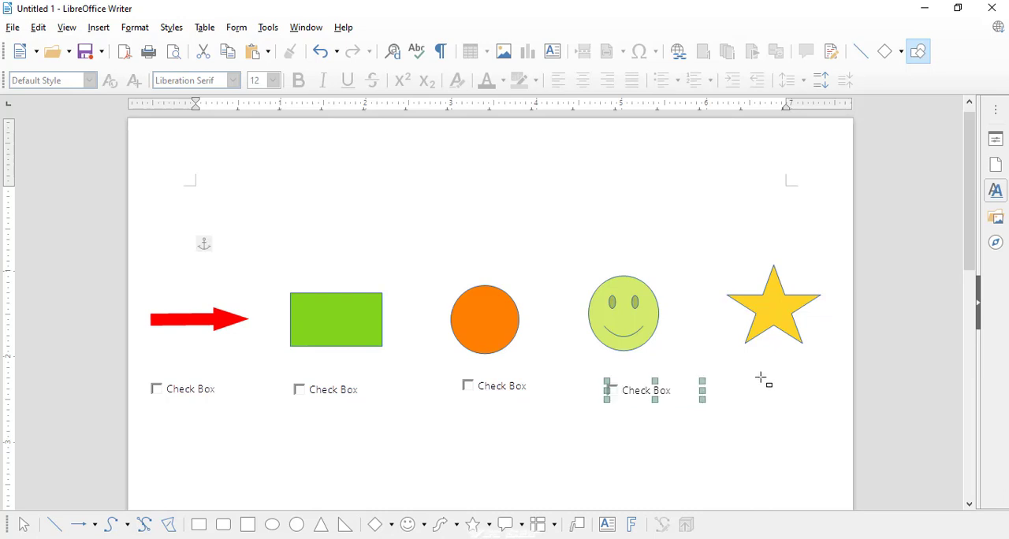
pyautogui.moveTo(763, 372); pyautogui.dragTo(845, 400)
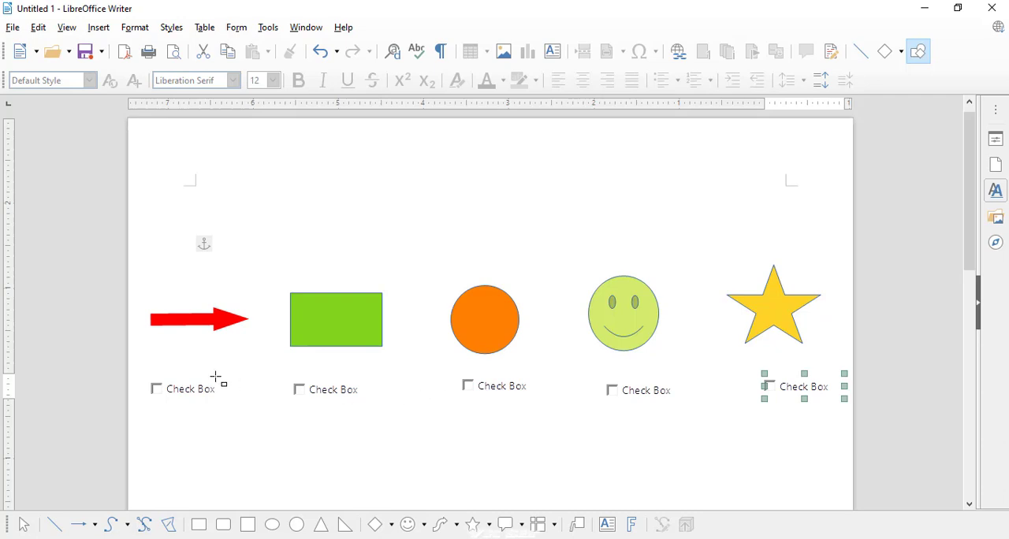
pyautogui.click(24, 524)
# - Set the label of the check box below the red arrow to "Select Arrow"
pyautogui.click(197, 389)
pyautogui.rightClick(197, 389)
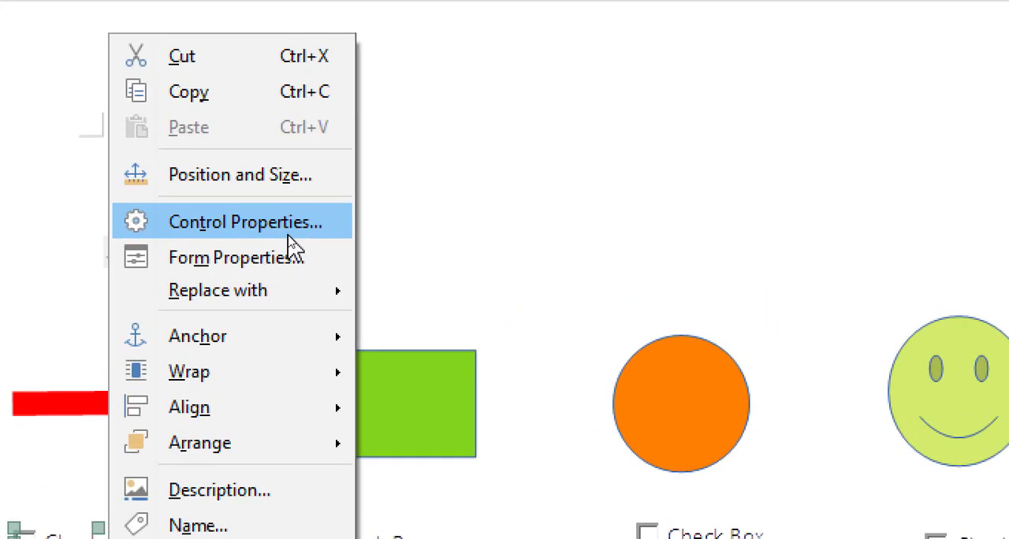
pyautogui.click(289, 233)
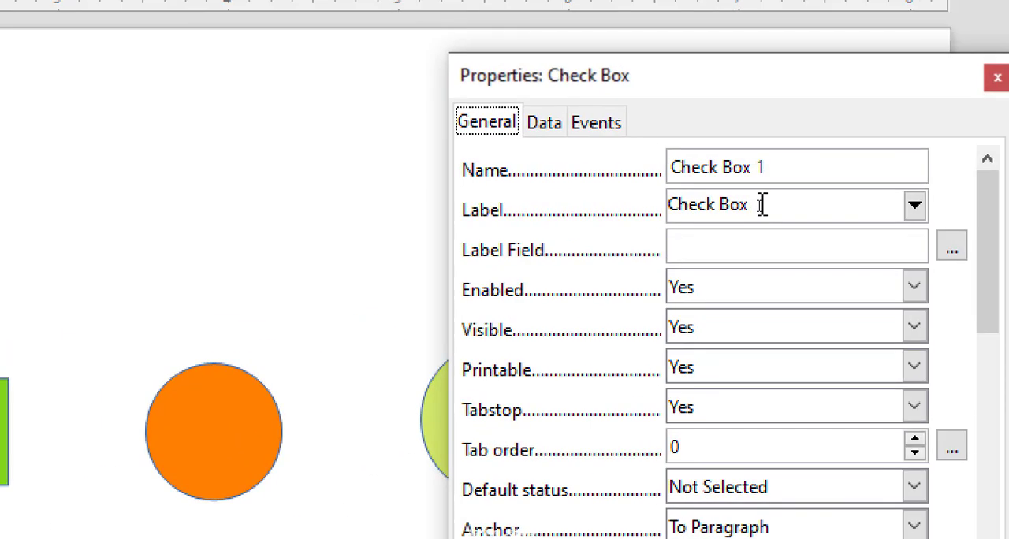
pyautogui.moveTo(758, 207); pyautogui.dragTo(714, 209)
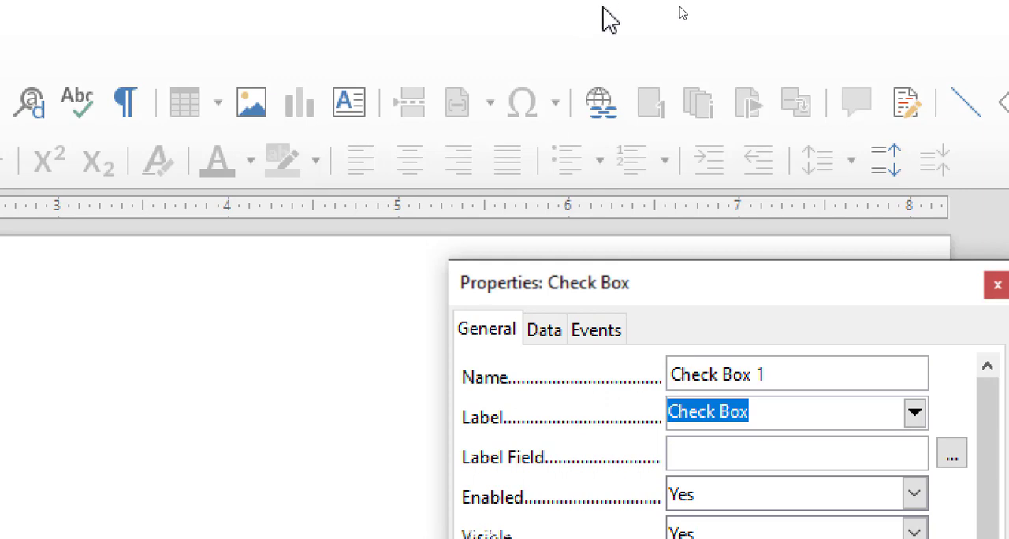
pyautogui.write('A')
pyautogui.press('BackSpace')
pyautogui.write('S')
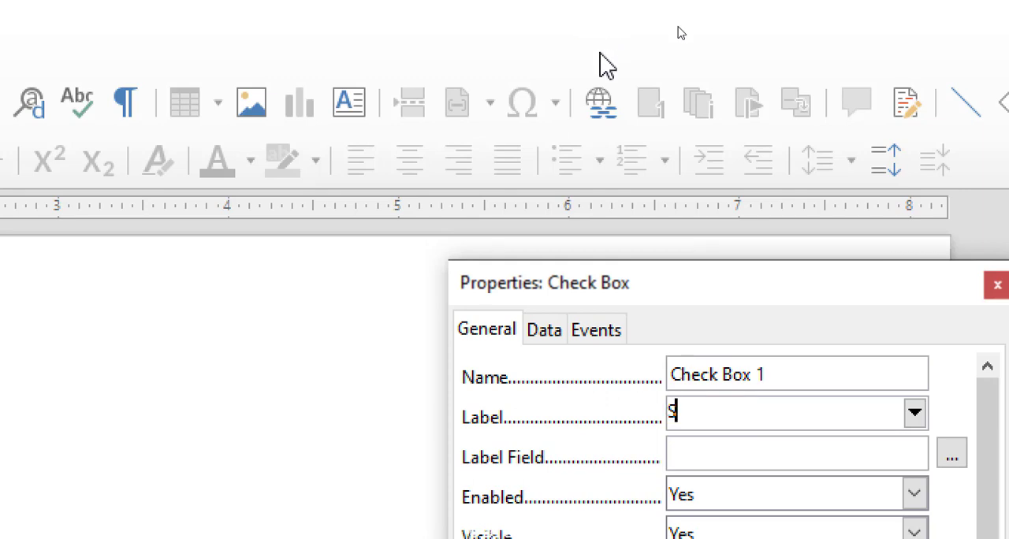
pyautogui.write('ee')
pyautogui.press('BackSpace')
pyautogui.write('lect An')
pyautogui.write('row')
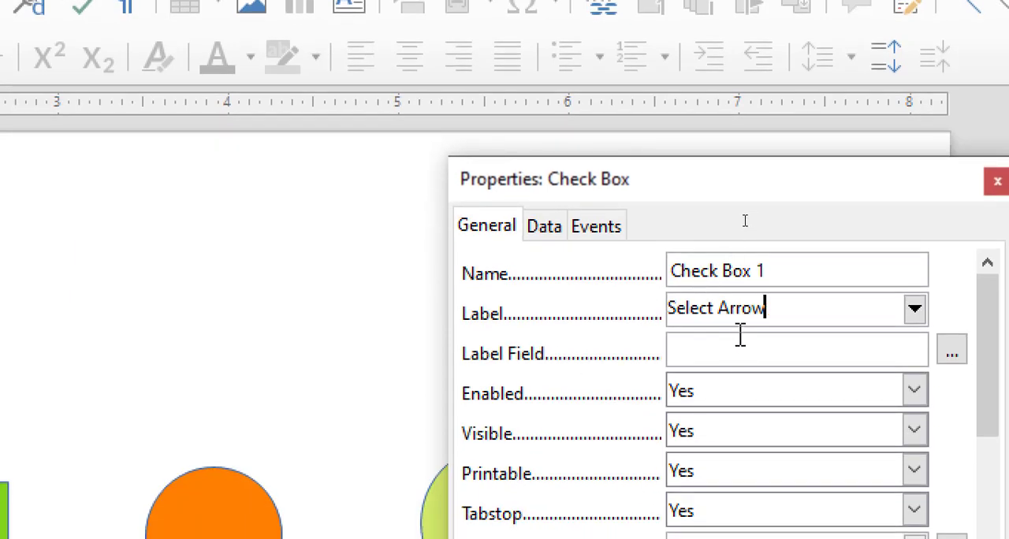
pyautogui.click(732, 342)
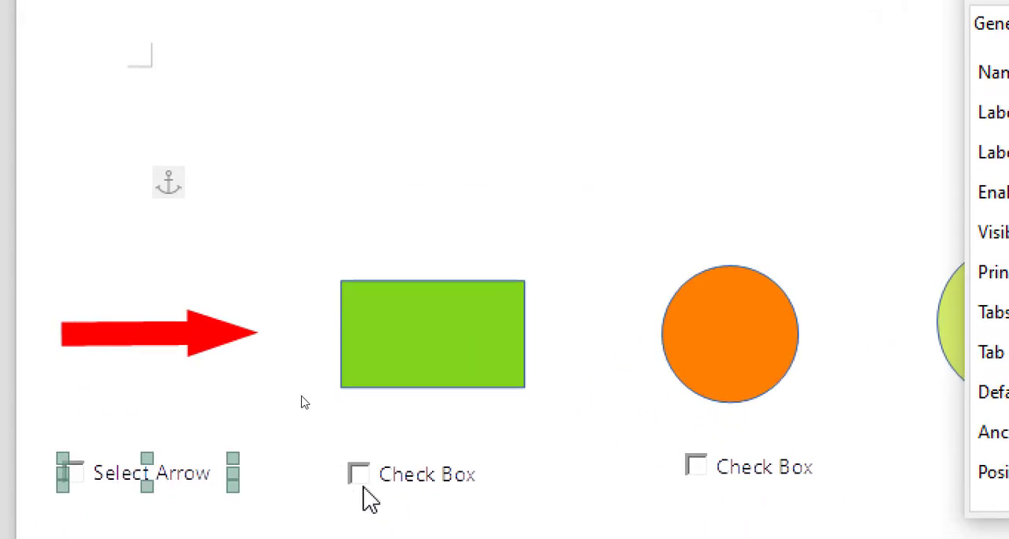
# - Set the label of the check box below the green rectangle to "Rectangle"
pyautogui.click(409, 489)
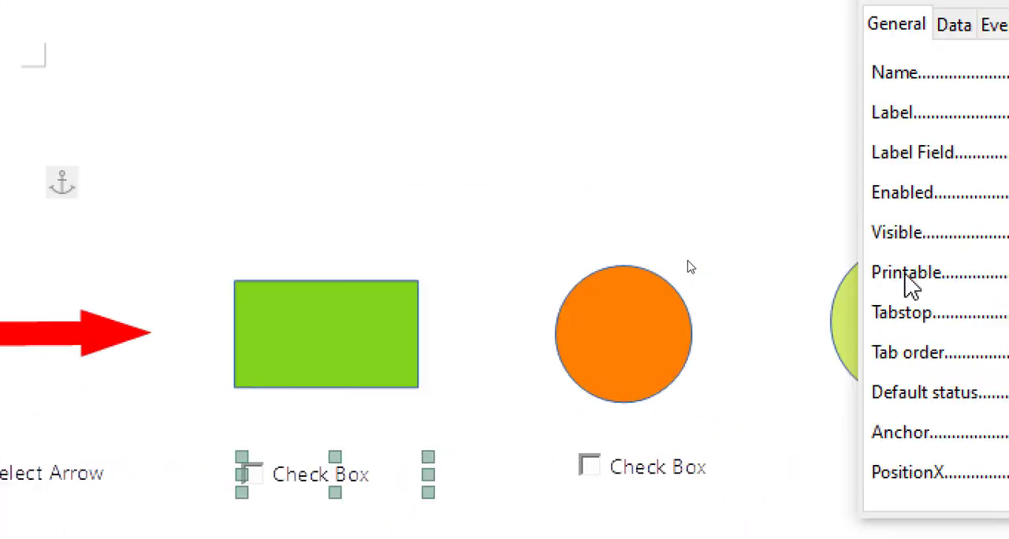
pyautogui.moveTo(867, 107); pyautogui.dragTo(780, 107)
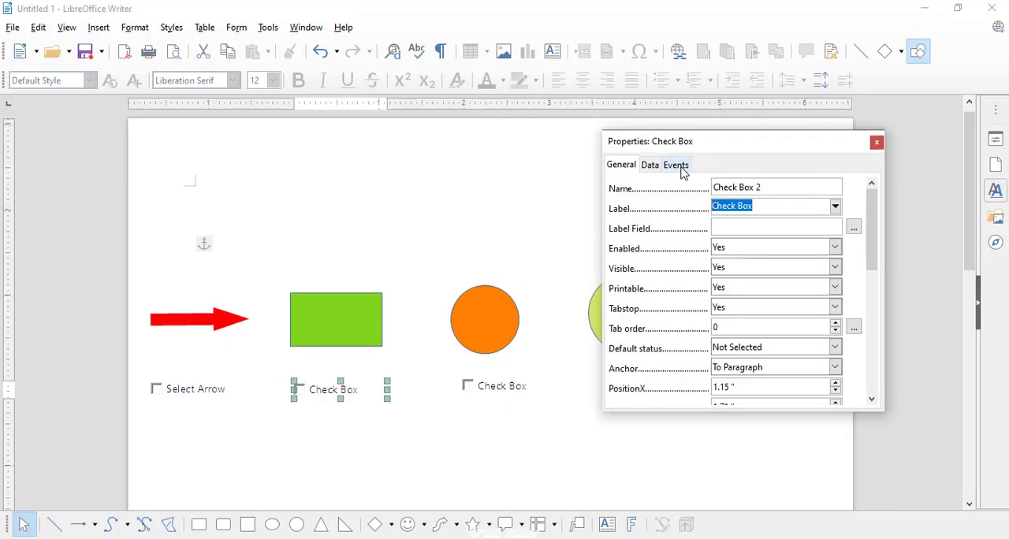
pyautogui.write('Rec')
pyautogui.write('tangle')
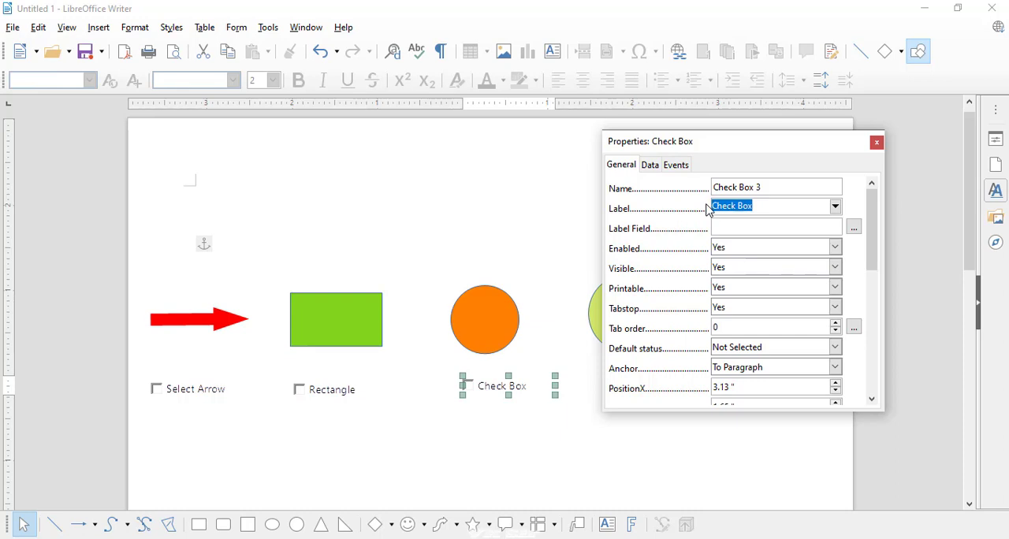
pyautogui.write('Cirle')
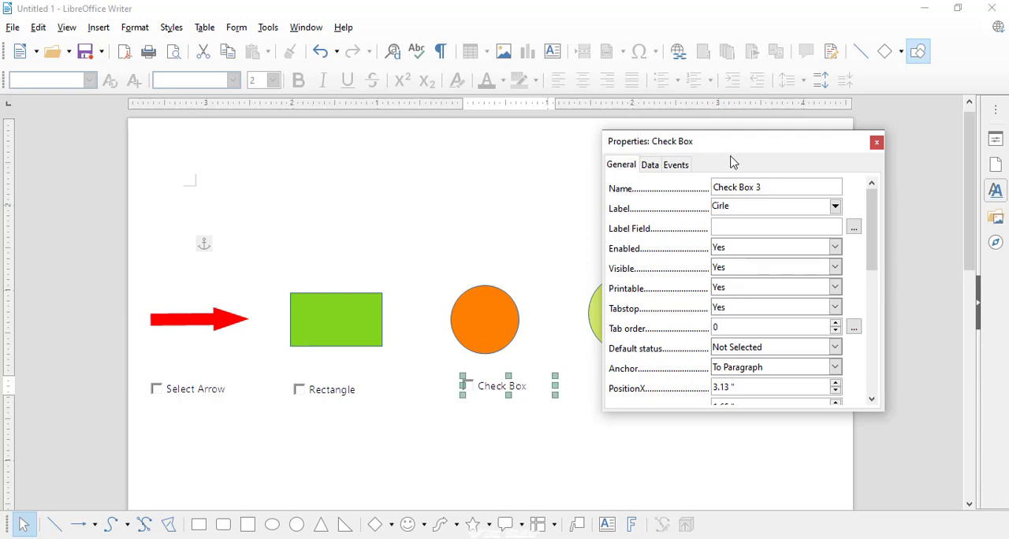
# - Set the label of the check box below the orange circle to "Cirle"
pyautogui.moveTo(733, 161); pyautogui.dragTo(847, 227)
pyautogui.click(653, 323)
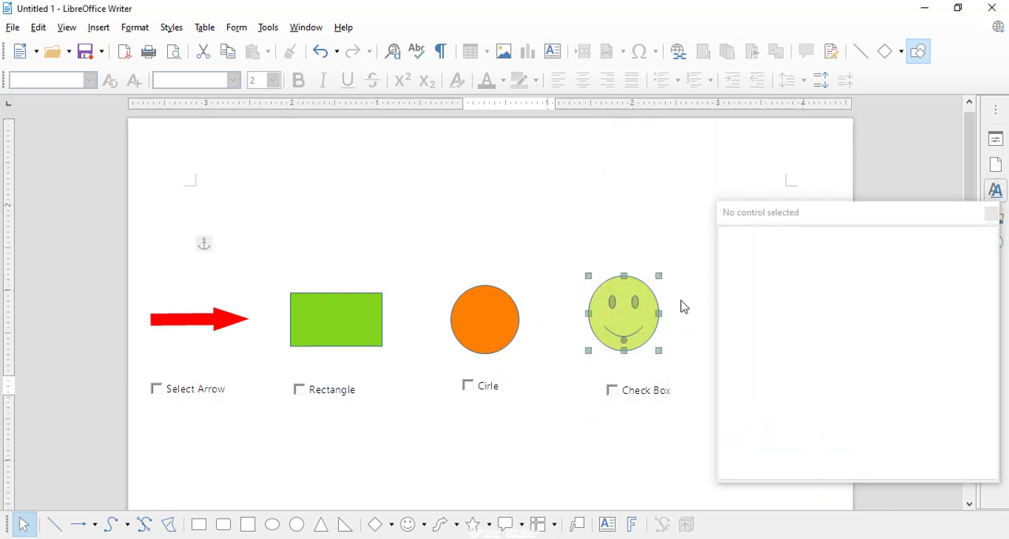
# - Set the label of the check box below the smiley face to "Symbol"
pyautogui.moveTo(799, 218); pyautogui.dragTo(403, 122)
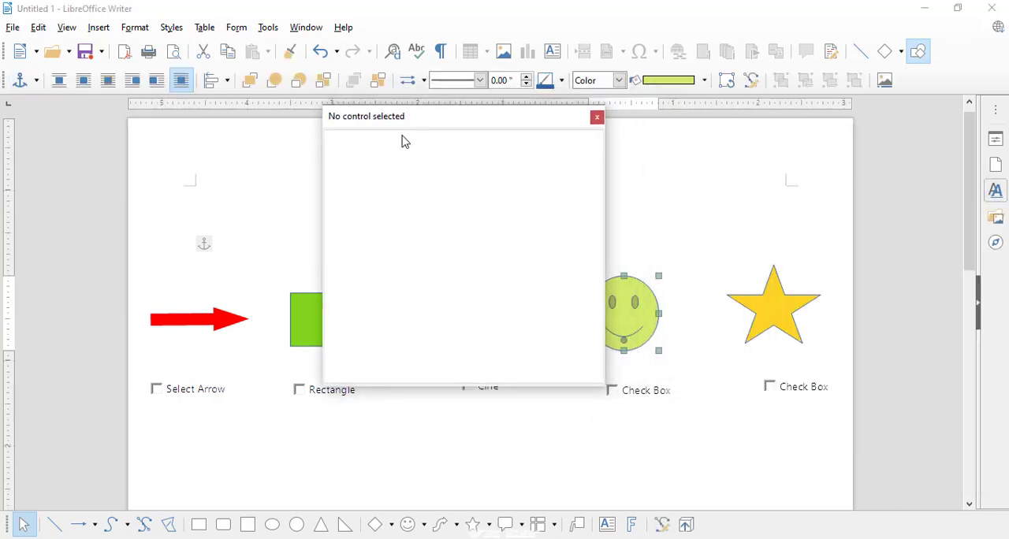
pyautogui.click(654, 387)
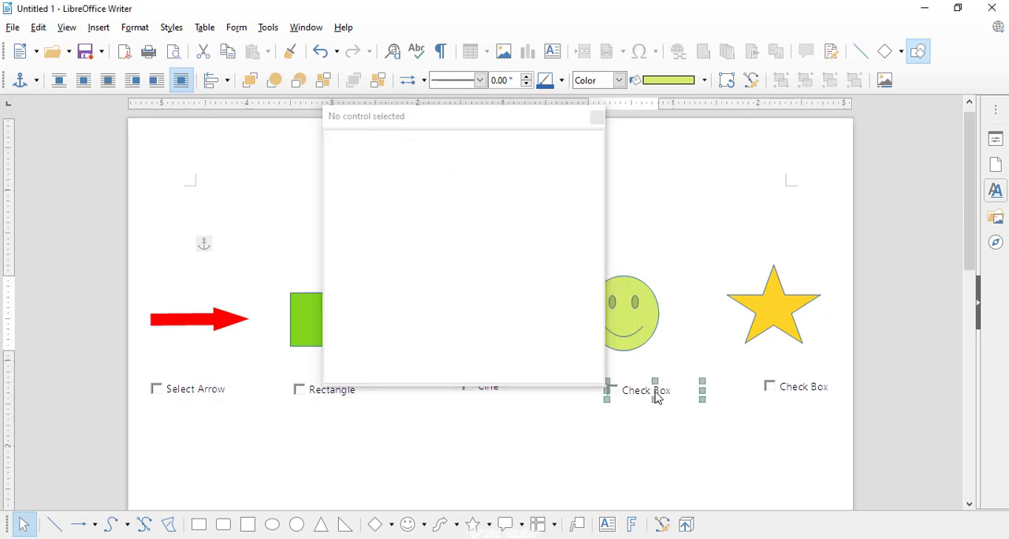
pyautogui.click(501, 184)
pyautogui.moveTo(501, 187); pyautogui.dragTo(411, 161)
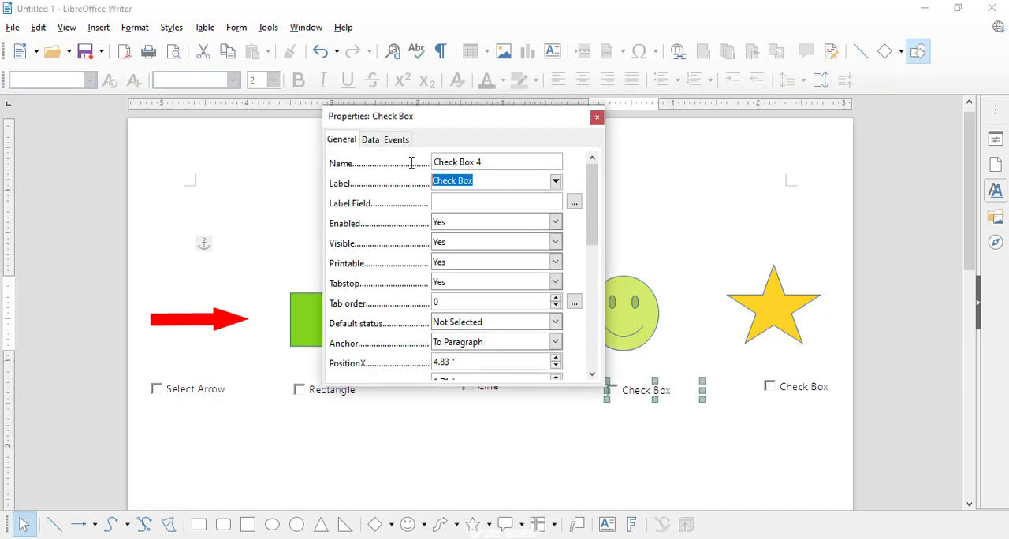
pyautogui.write('Symbol')
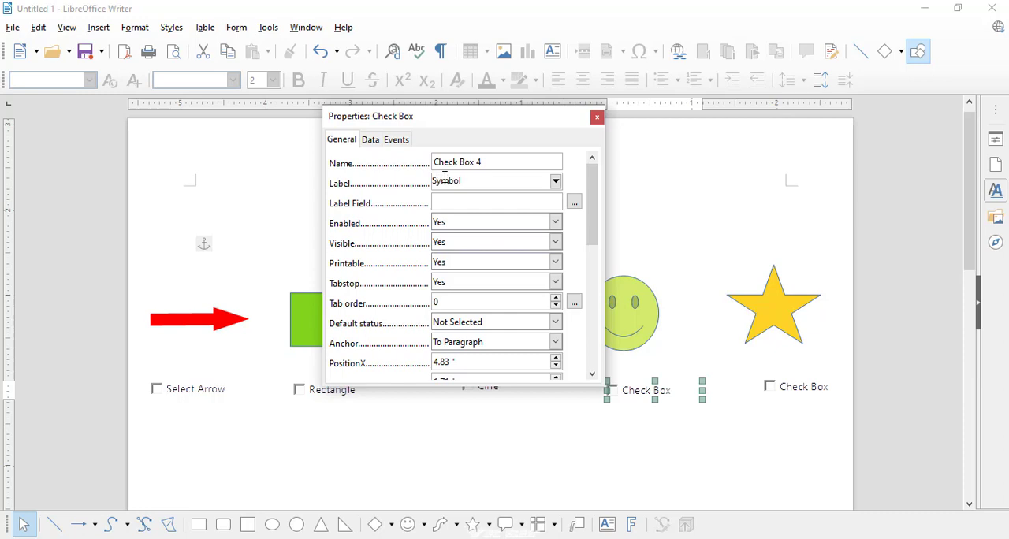
# - Set the label of the check box below the star to "Select Star" and close the control properties
pyautogui.click(771, 317)
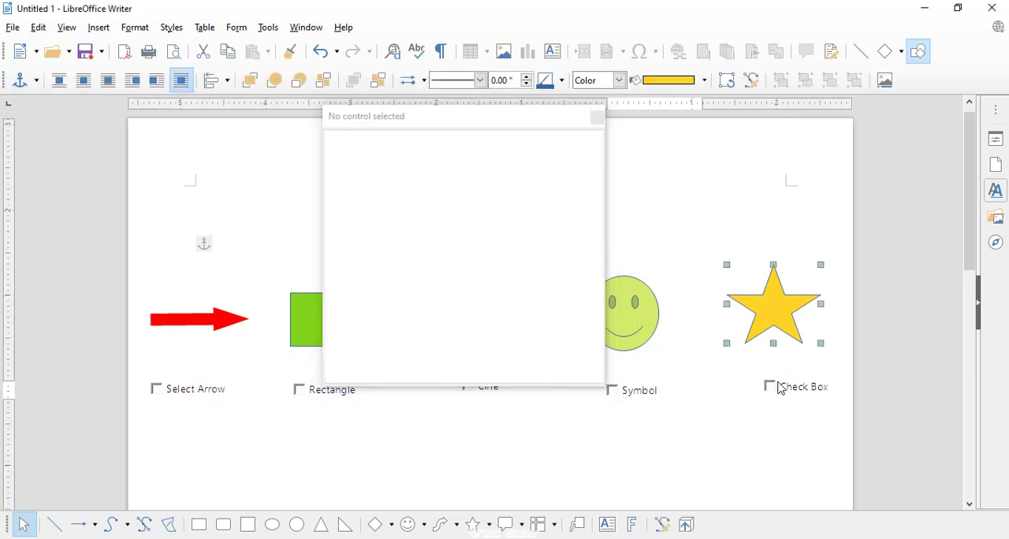
pyautogui.click(779, 388)
pyautogui.moveTo(489, 180); pyautogui.dragTo(435, 181)
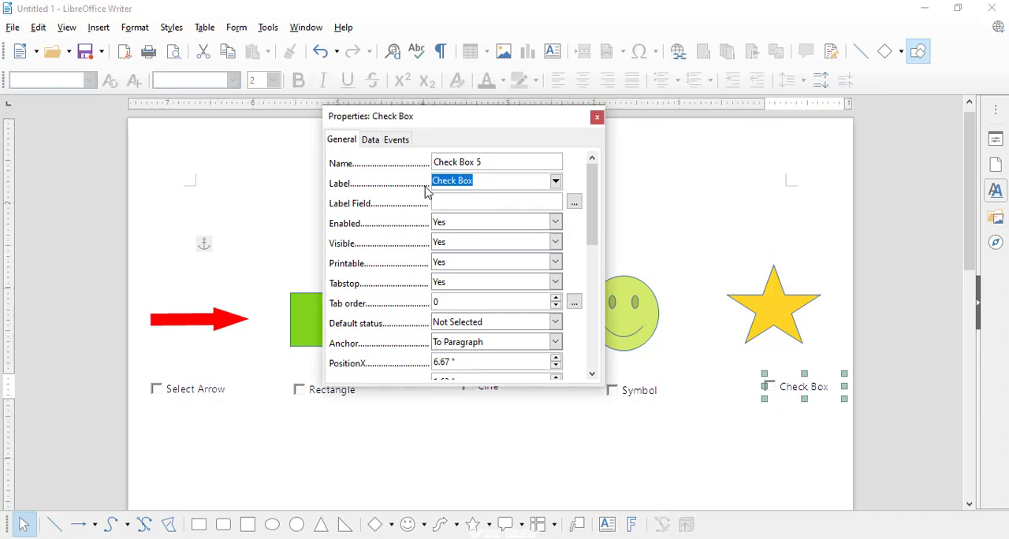
pyautogui.write('Select')
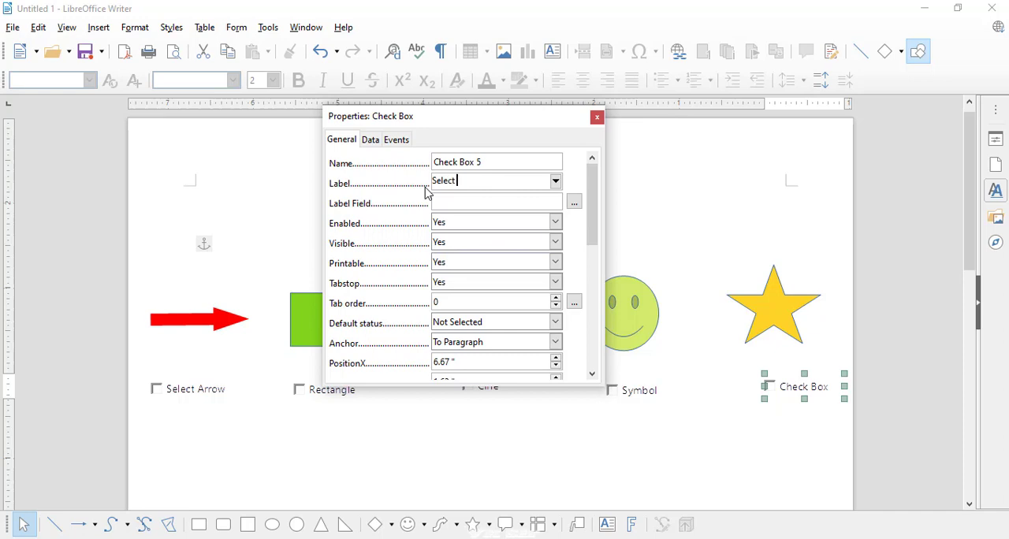
pyautogui.write(' Stare')
pyautogui.press('BackSpace')
pyautogui.click(584, 450)
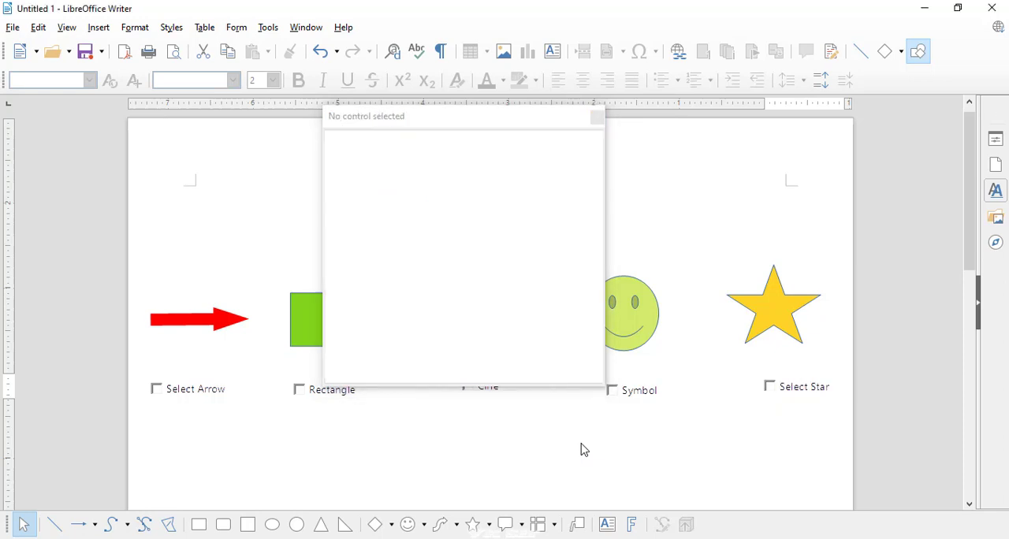
pyautogui.click(597, 117)
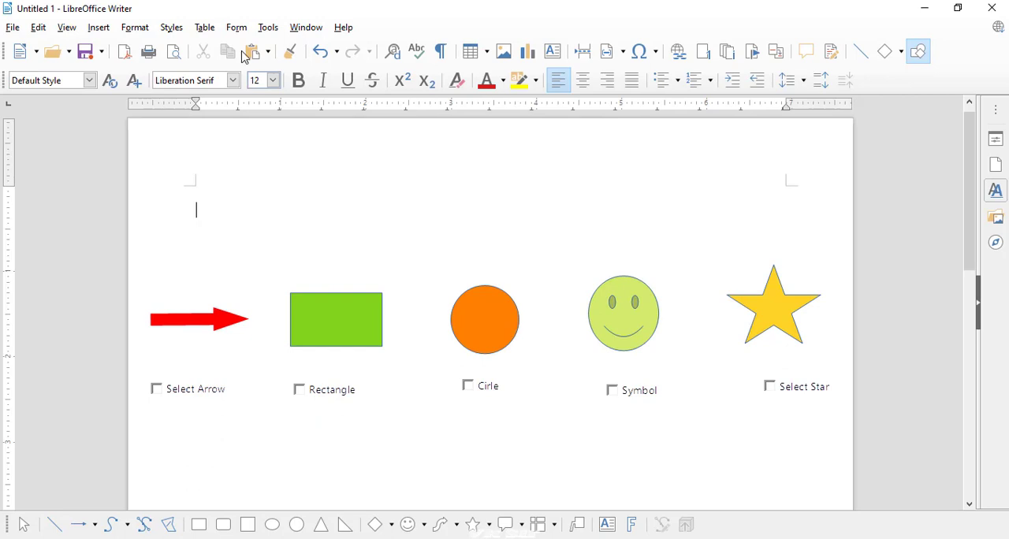
# - Draw a label form control about 6.14" wide and 0.57" high across the page above the shapes
pyautogui.click(205, 28)
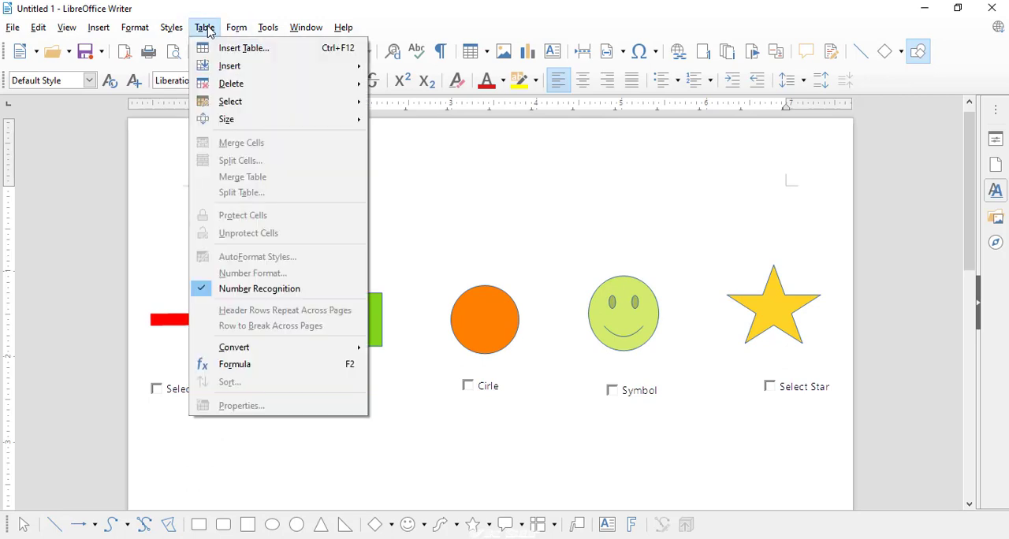
pyautogui.moveTo(251, 33)
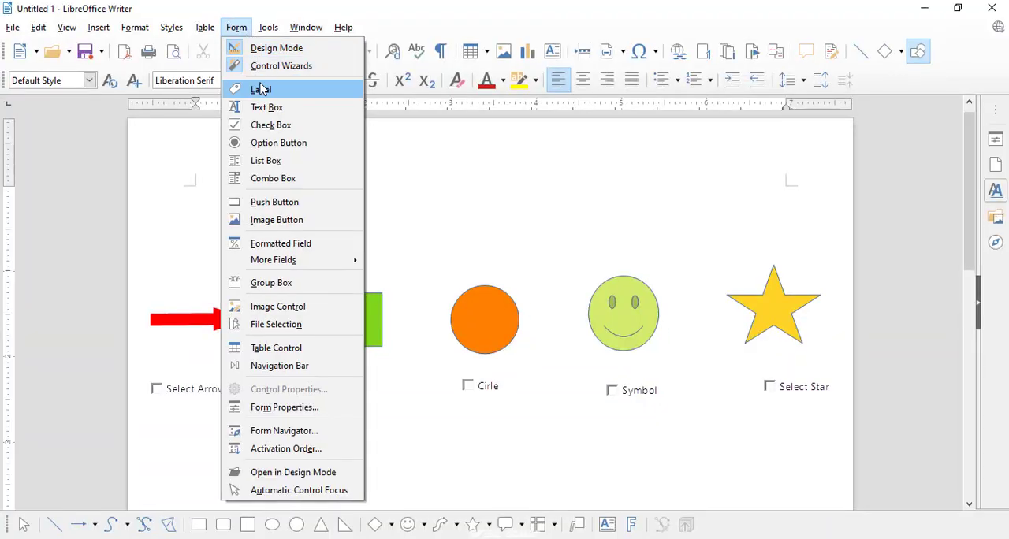
pyautogui.click(268, 178)
pyautogui.moveTo(221, 190); pyautogui.dragTo(746, 241)
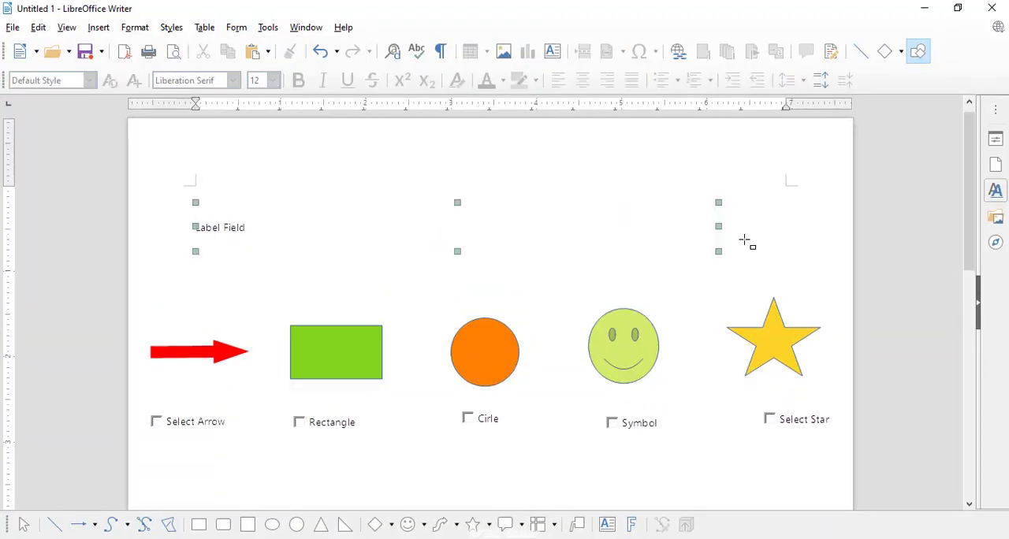
# - Set the text of the label control above the shapes to "Select Your Shape Here"
pyautogui.rightClick(566, 228)
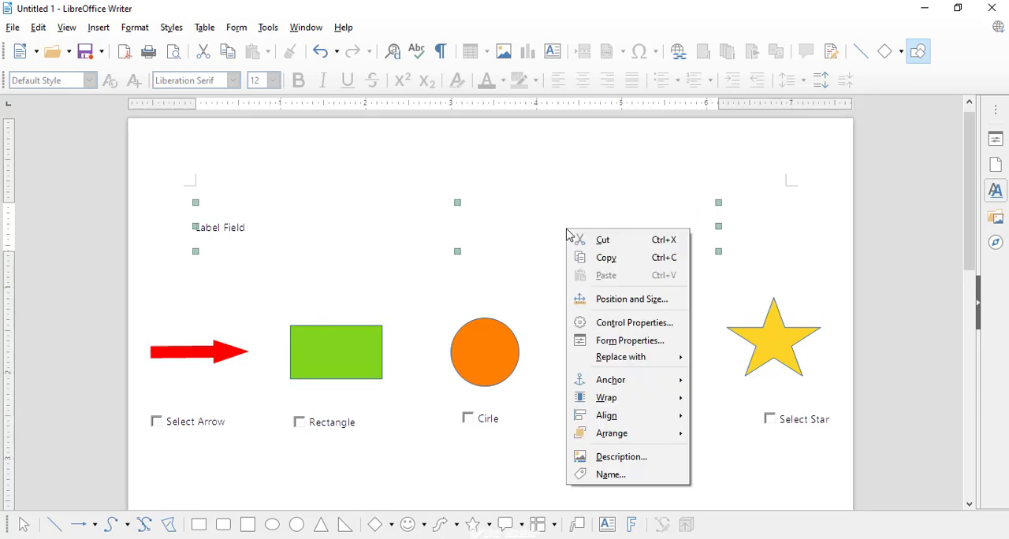
pyautogui.click(621, 323)
pyautogui.moveTo(497, 180); pyautogui.dragTo(405, 178)
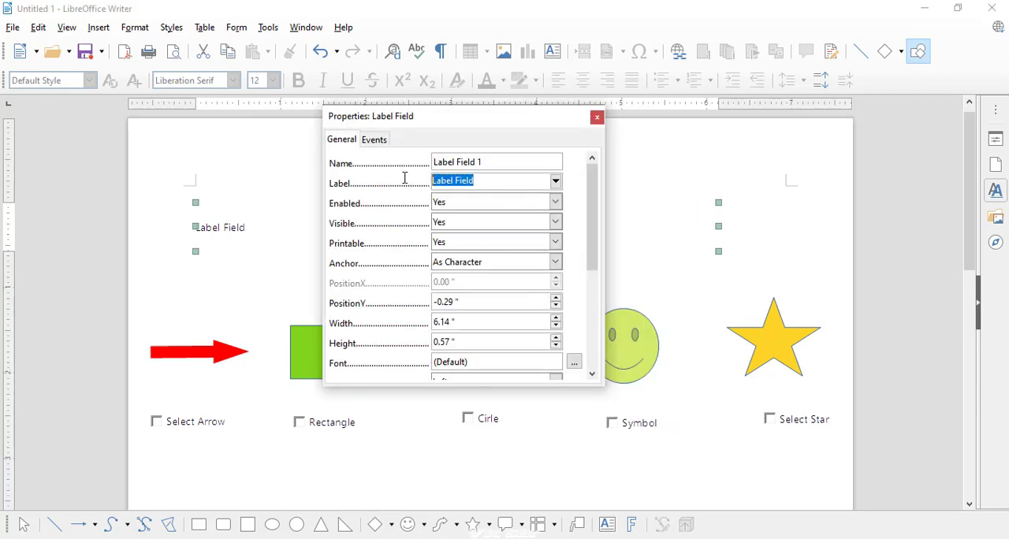
pyautogui.write('Select Your Shape Here')
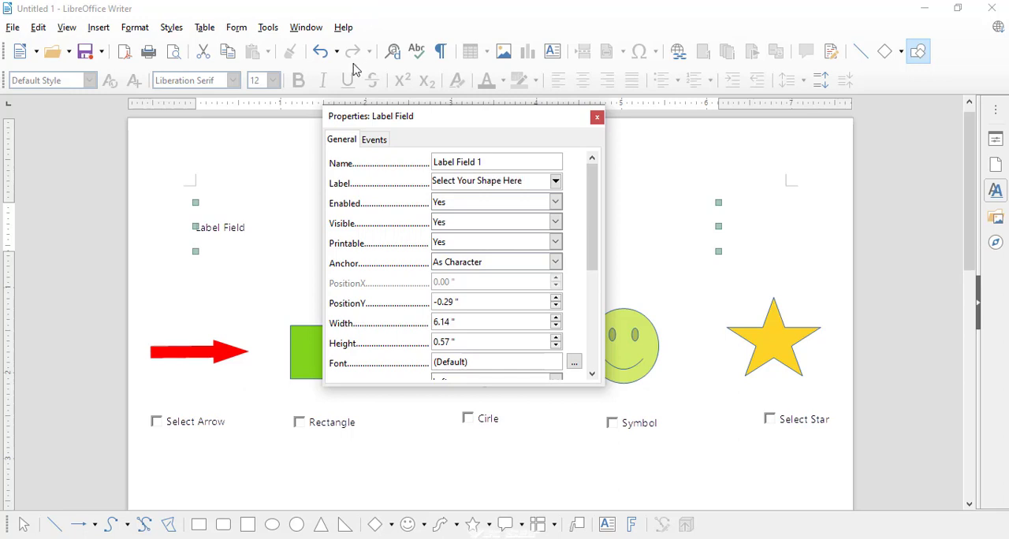
# - Set the font of the "Select Your Shape Here" label to bold at 16 pt
pyautogui.click(573, 362)
pyautogui.click(629, 234)
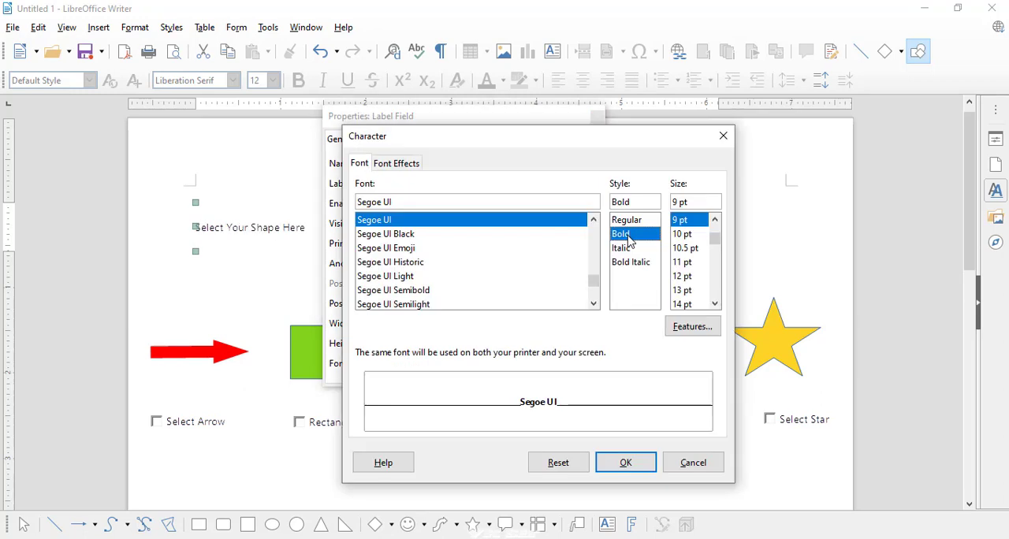
pyautogui.click(683, 304)
pyautogui.click(714, 304)
pyautogui.click(714, 304)
pyautogui.click(714, 304)
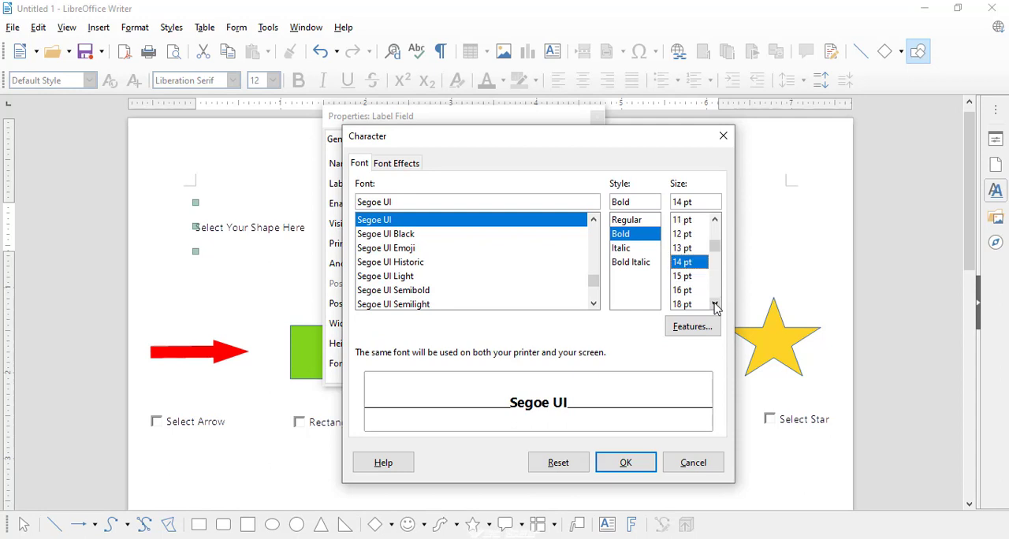
pyautogui.click(682, 291)
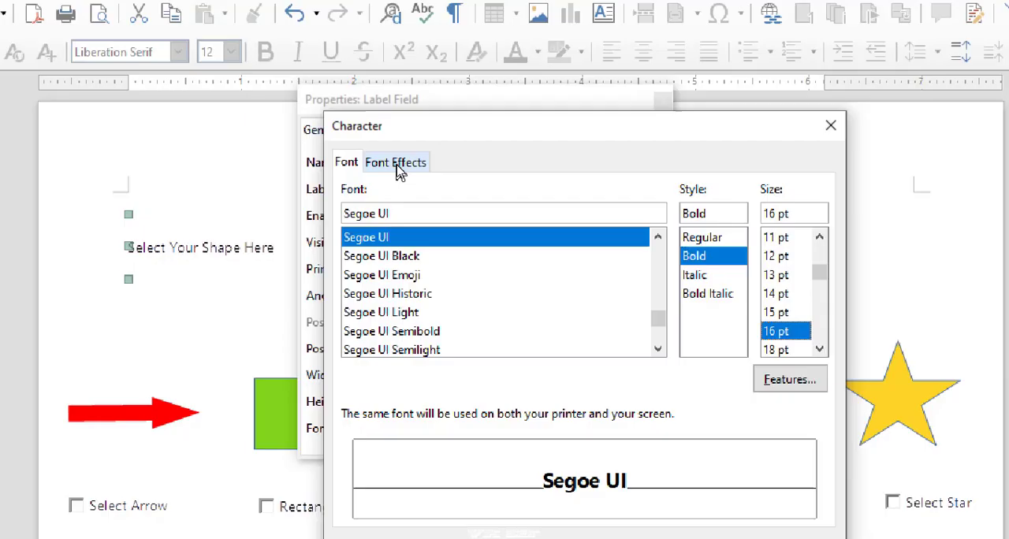
# - Set the heading label's font color to Red and apply the character settings
pyautogui.click(398, 167)
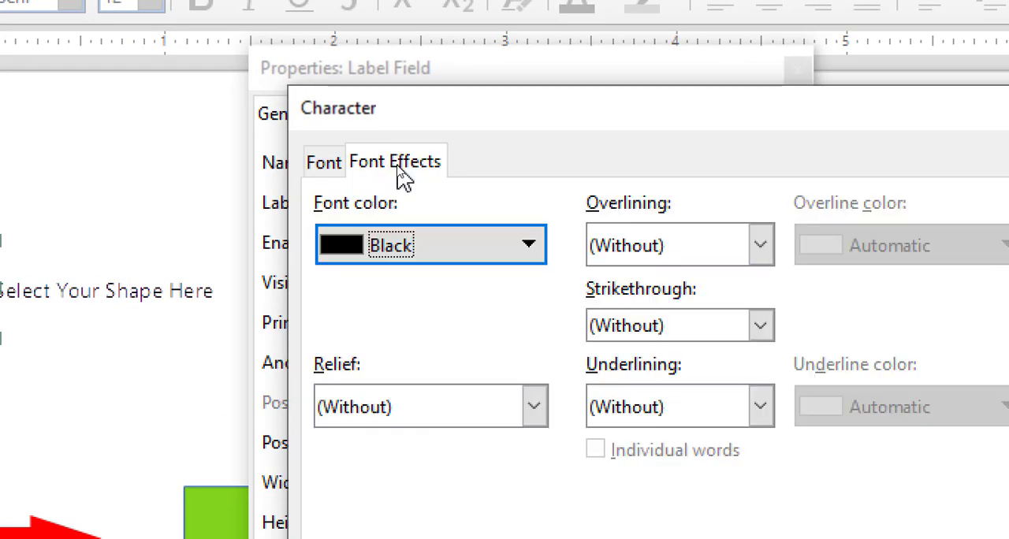
pyautogui.click(405, 207)
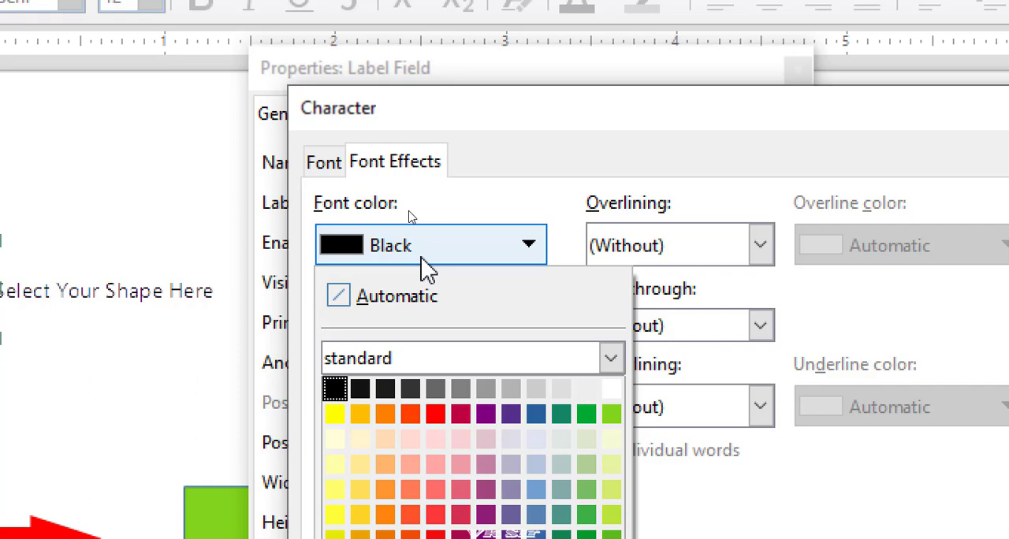
pyautogui.click(439, 413)
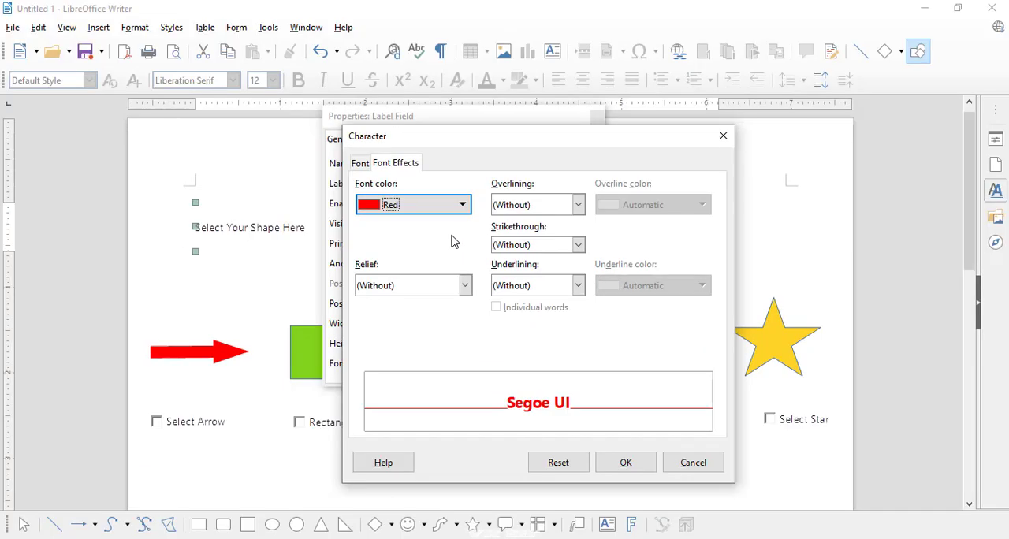
pyautogui.click(608, 465)
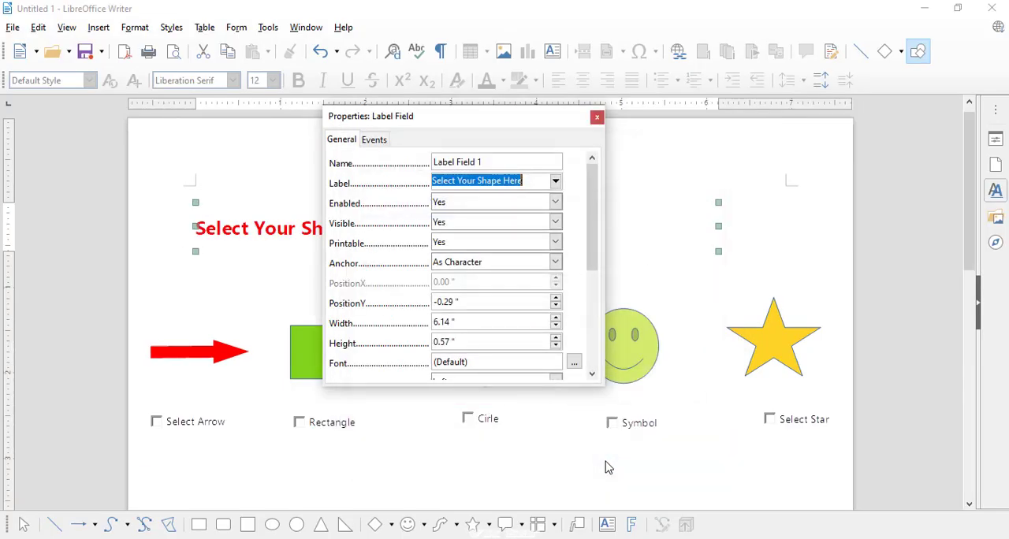
# - Set the background color of the "Select Your Shape Here" label to Yellow and close its properties
pyautogui.moveTo(470, 122); pyautogui.dragTo(598, 239)
pyautogui.moveTo(487, 238); pyautogui.dragTo(460, 150)
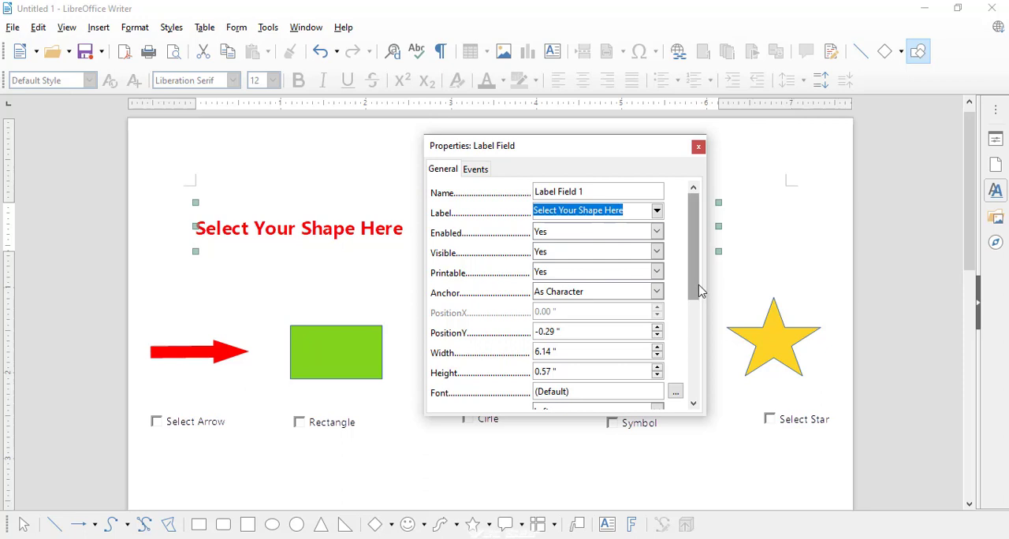
pyautogui.scroll(-5, 696, 295)
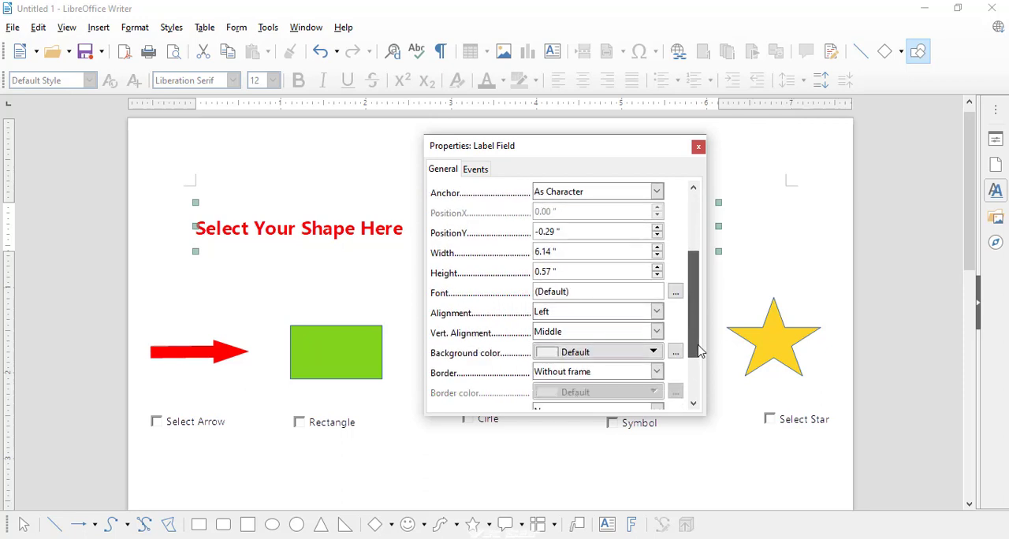
pyautogui.click(675, 353)
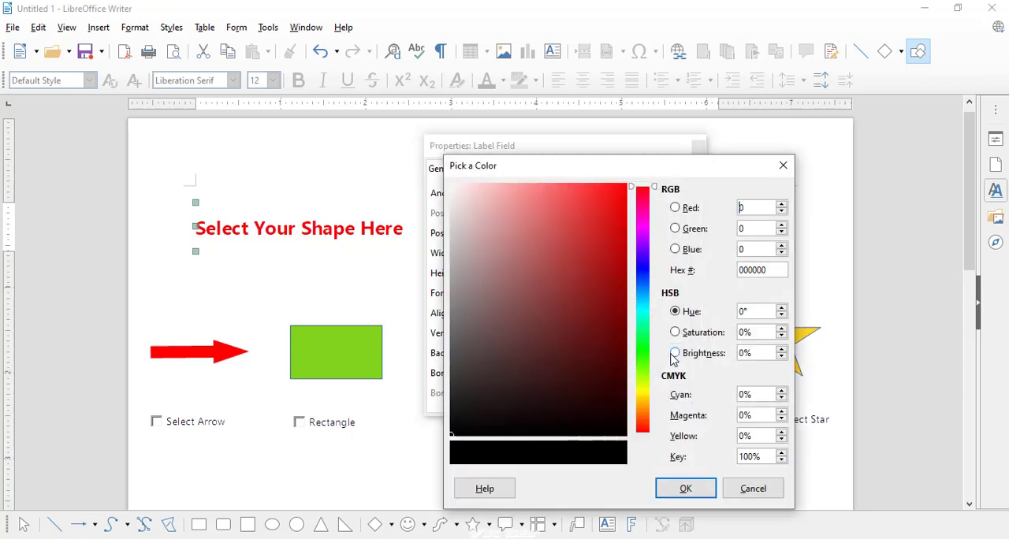
pyautogui.click(781, 165)
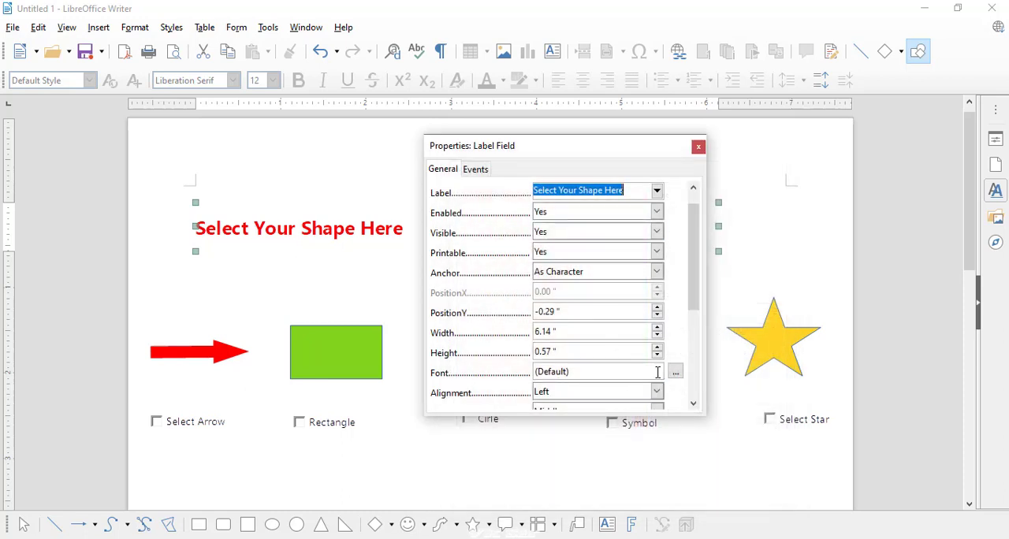
pyautogui.scroll(-2, 690, 325)
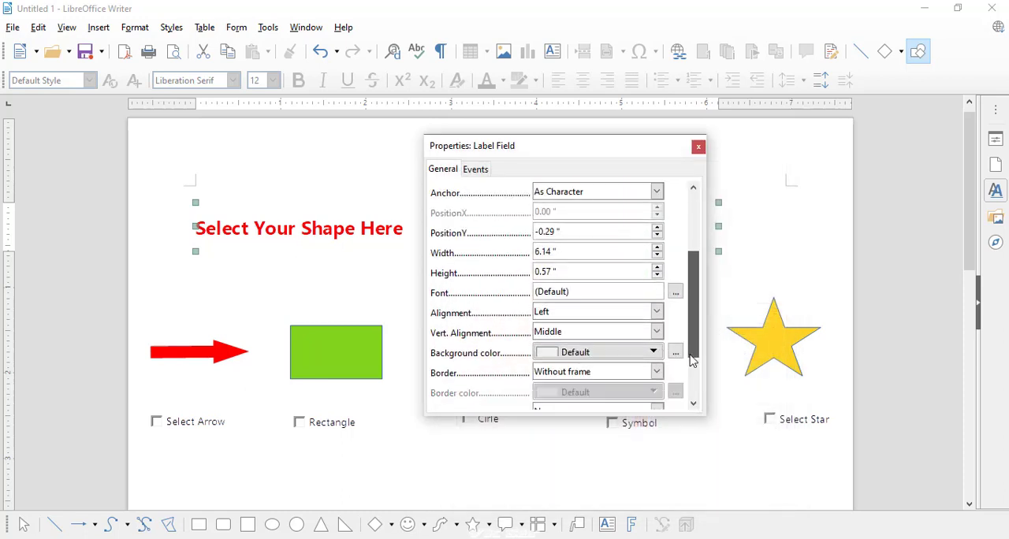
pyautogui.click(653, 352)
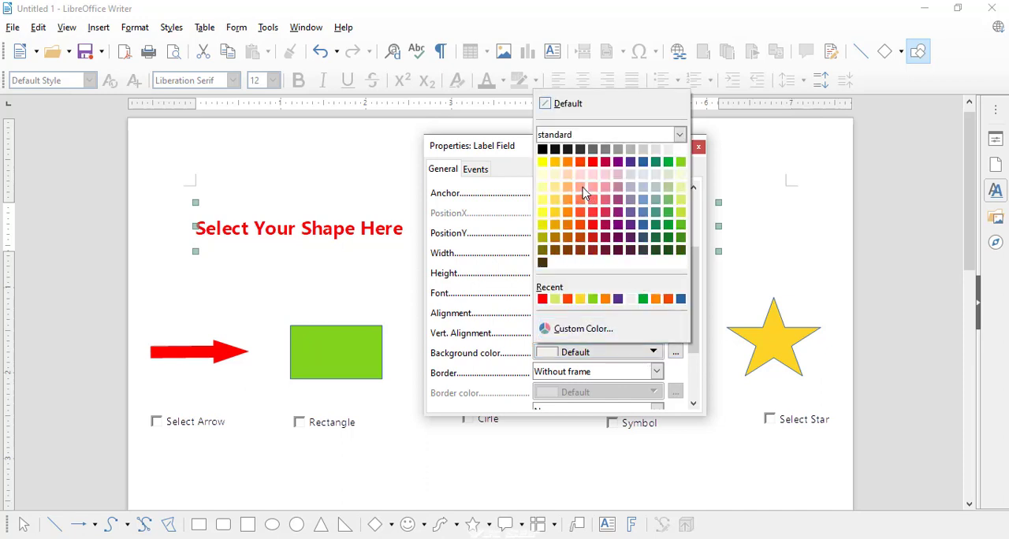
pyautogui.click(543, 163)
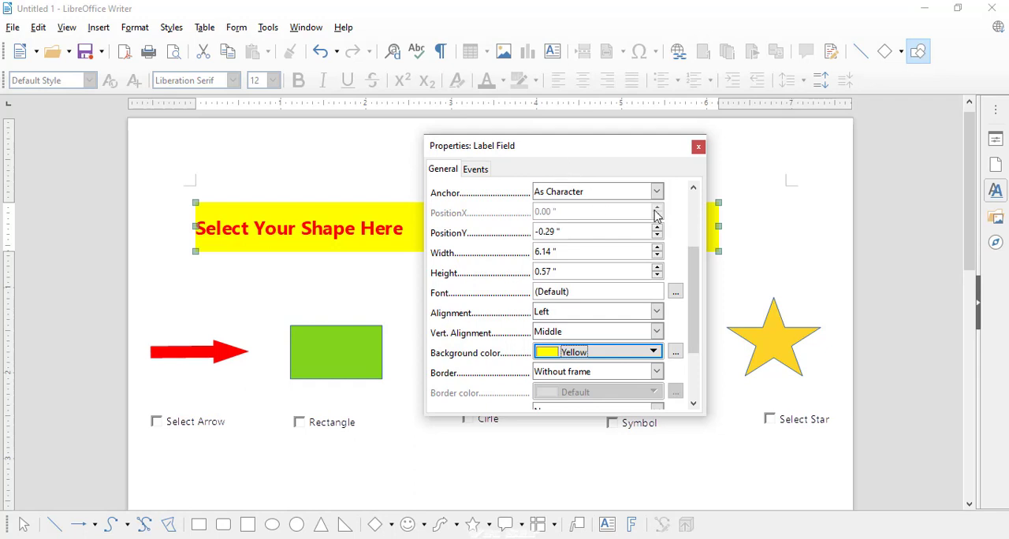
pyautogui.click(698, 148)
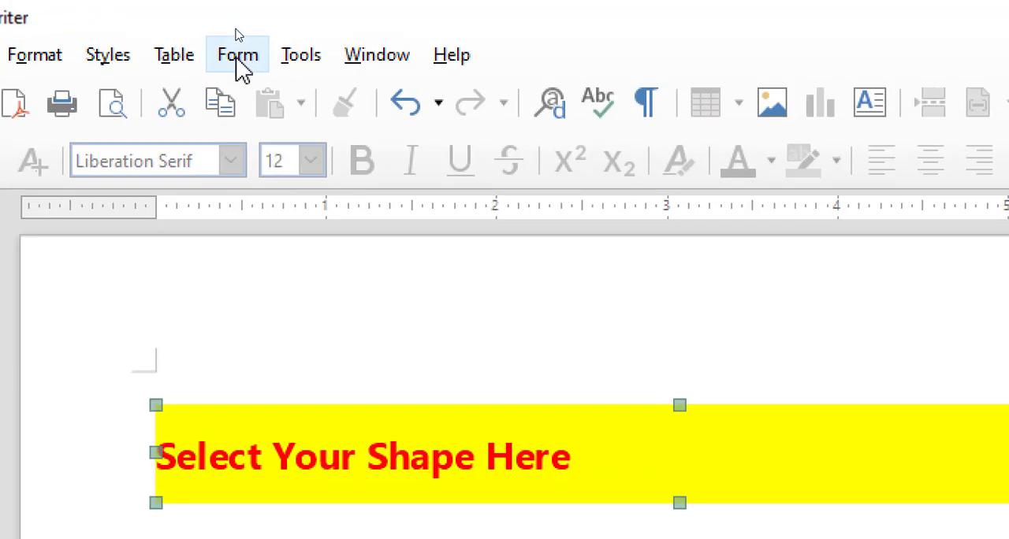
# - Turn off design mode and tick the Select Arrow, Rectangle, Cirle, Symbol and Select Star check boxes
pyautogui.click(237, 61)
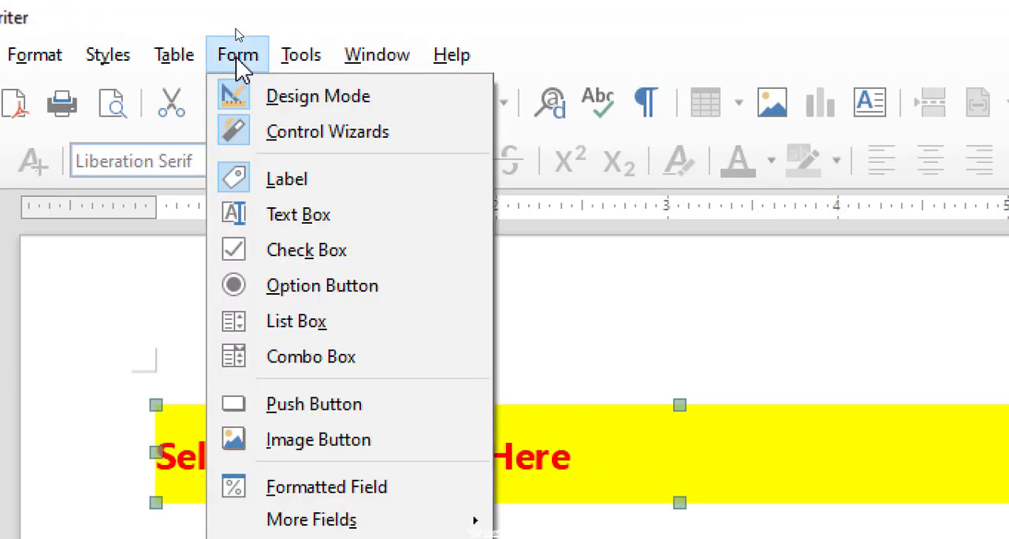
pyautogui.click(298, 110)
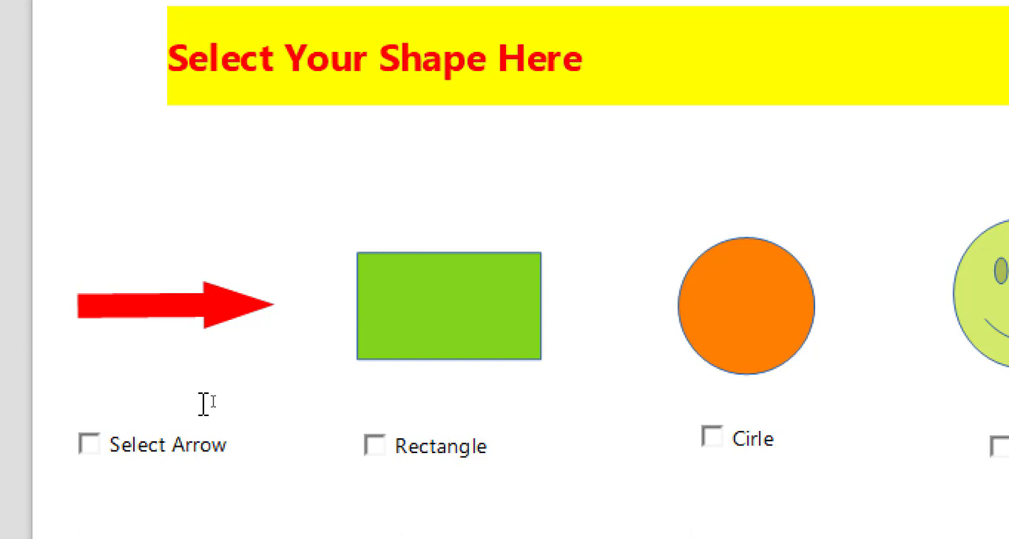
pyautogui.click(100, 447)
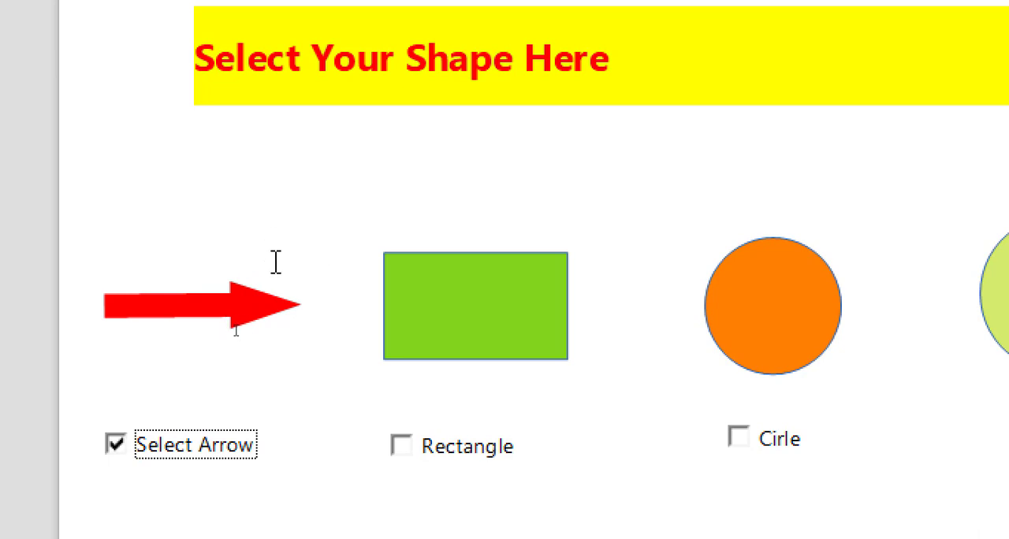
pyautogui.click(401, 446)
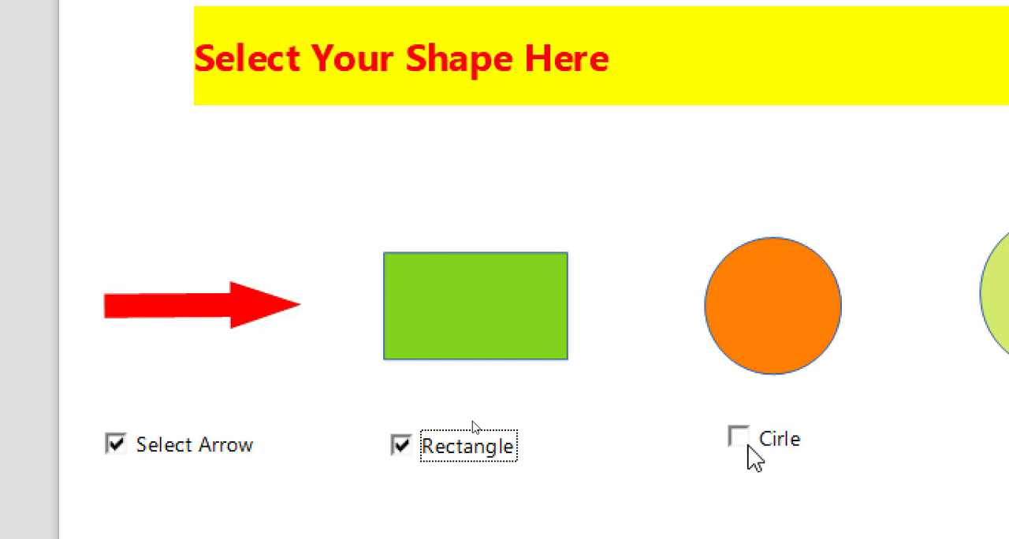
pyautogui.click(744, 436)
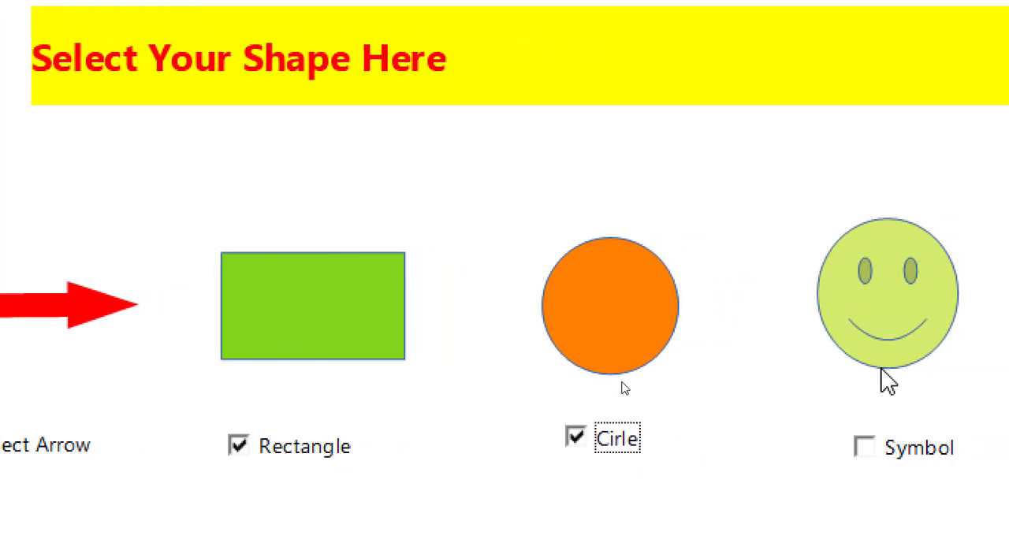
pyautogui.click(864, 451)
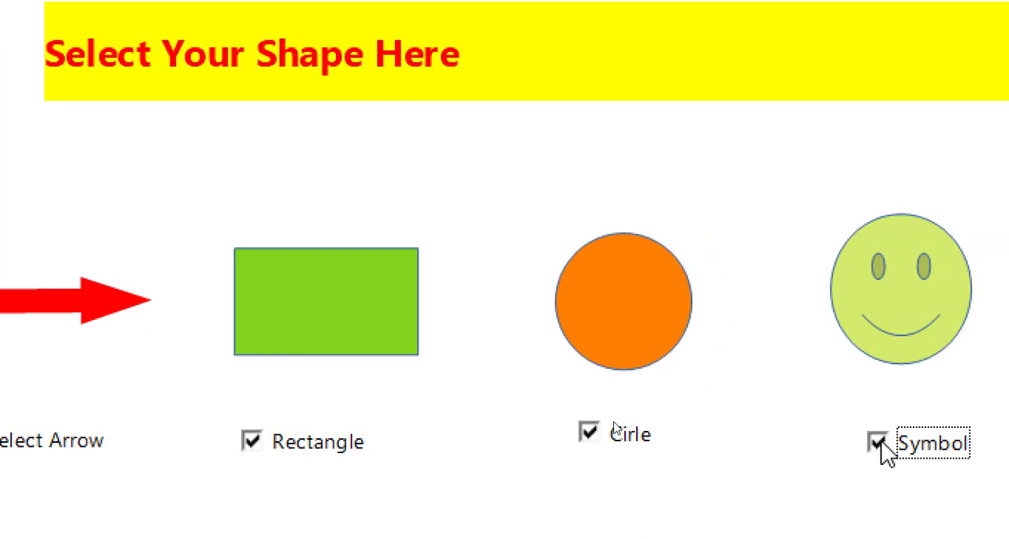
pyautogui.click(616, 330)
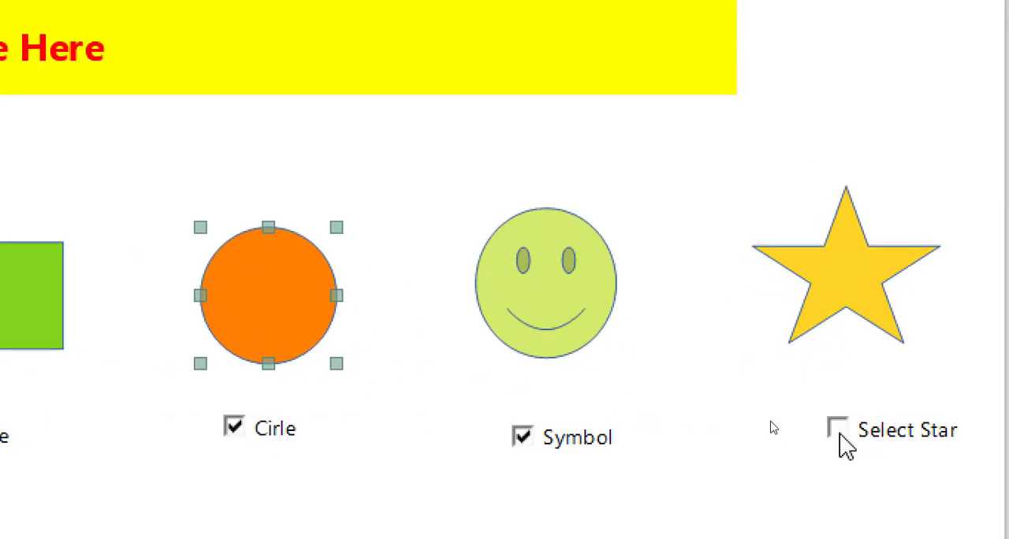
pyautogui.click(837, 429)
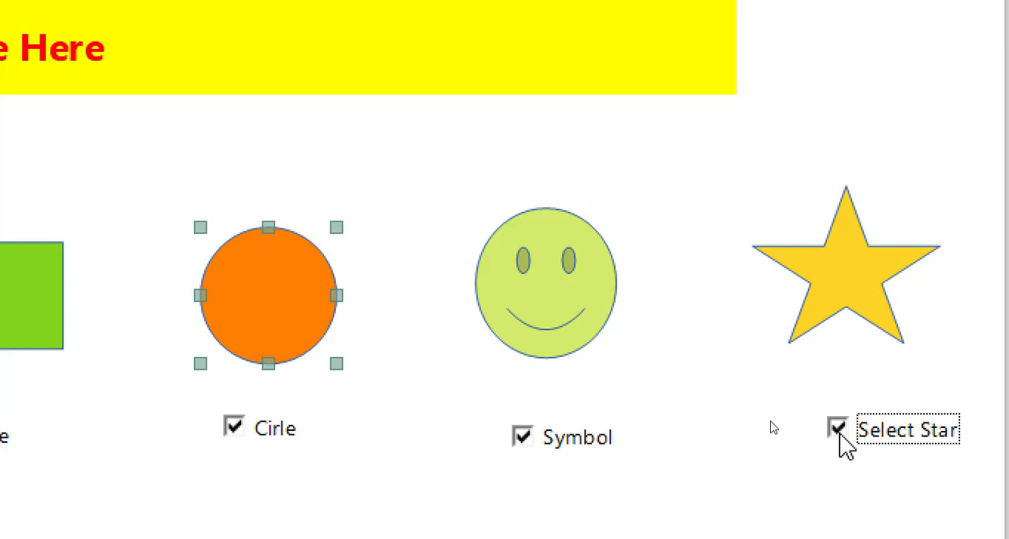